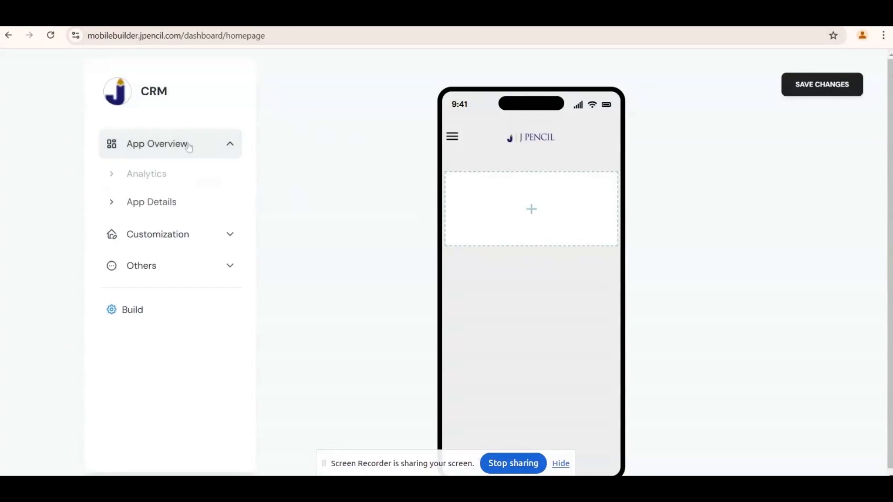
# Rename the app to "CRM Test" in the app information and save the change.
pyautogui.click(146, 203)
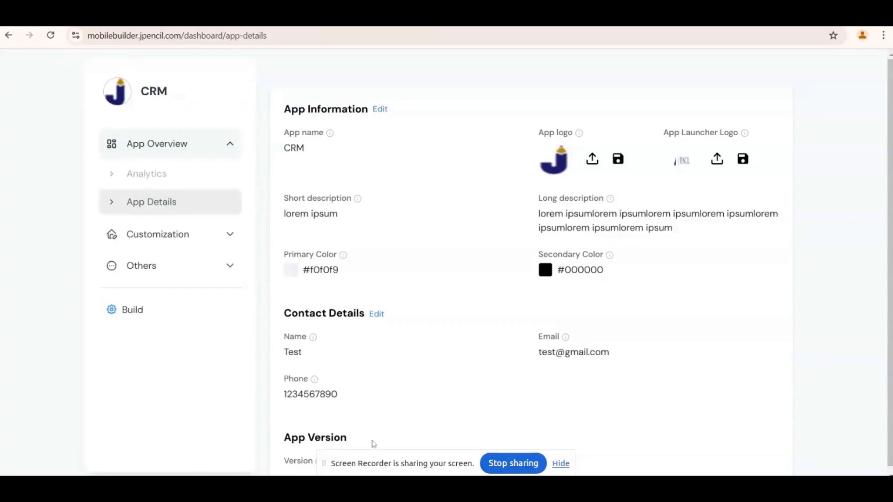
pyautogui.scroll(-1, 373, 444)
pyautogui.scroll(1, 409, 387)
pyautogui.click(380, 110)
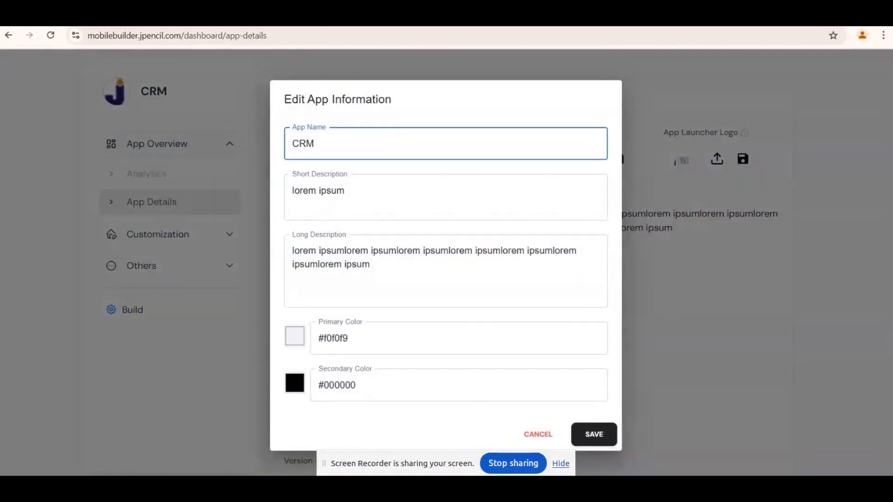
pyautogui.write('Test')
pyautogui.click(347, 183)
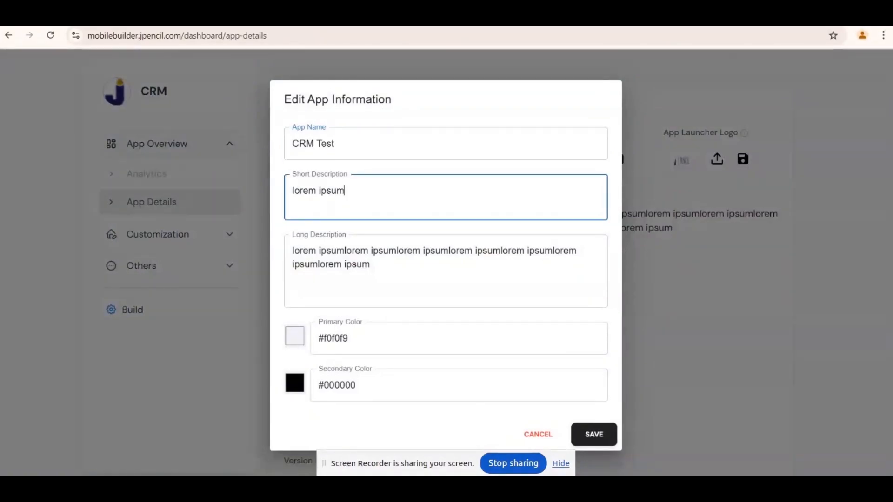
pyautogui.click(391, 274)
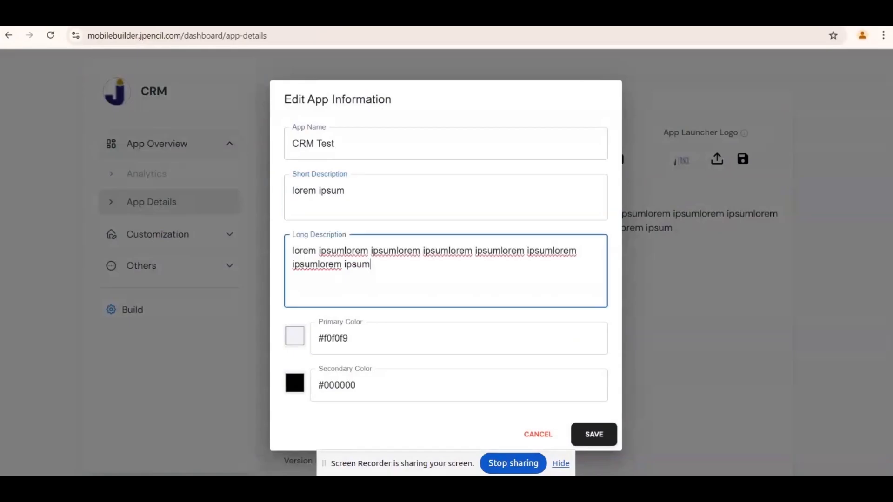
pyautogui.click(596, 445)
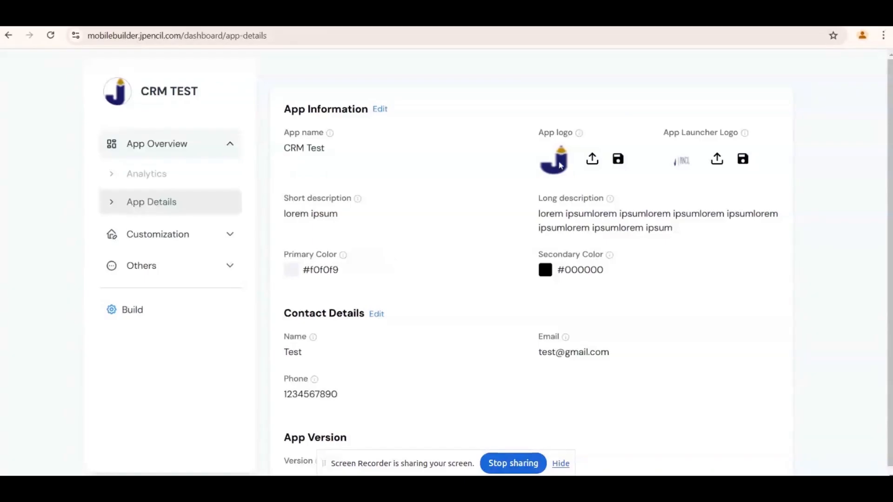
# Upload a new app logo from the J PENCIL gallery image, cropped tightly around the J pencil emblem.
pyautogui.click(592, 159)
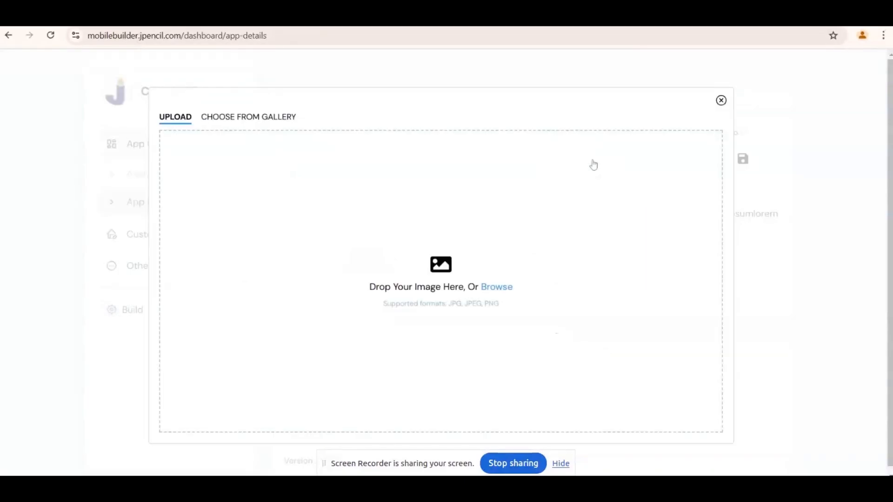
pyautogui.click(267, 122)
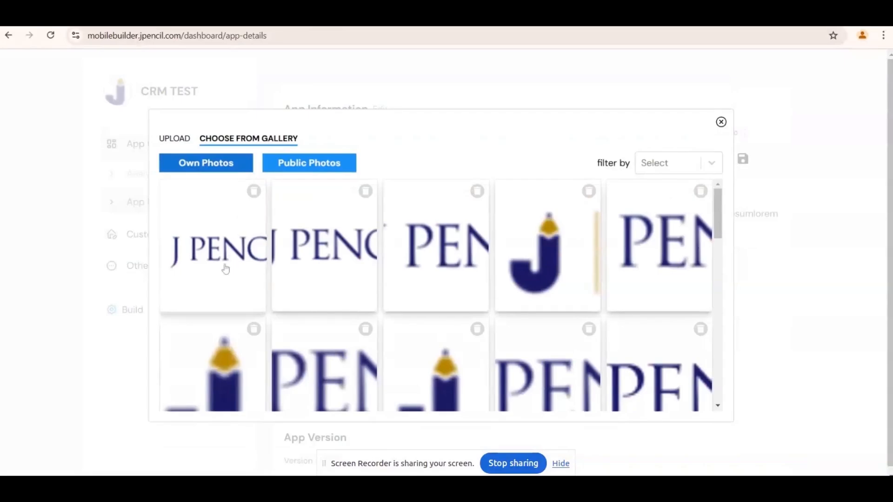
pyautogui.click(226, 267)
pyautogui.moveTo(416, 275); pyautogui.dragTo(406, 275)
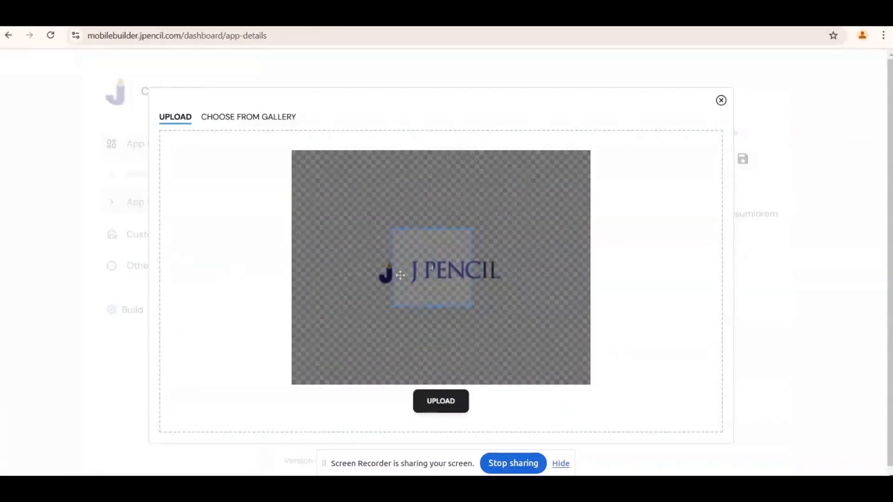
pyautogui.moveTo(406, 275); pyautogui.dragTo(375, 276)
pyautogui.moveTo(362, 229); pyautogui.dragTo(392, 260)
pyautogui.moveTo(421, 279)
pyautogui.mouseDown()
pyautogui.moveTo(383, 270)
pyautogui.moveTo(375, 258)
pyautogui.moveTo(386, 276)
pyautogui.mouseUp()
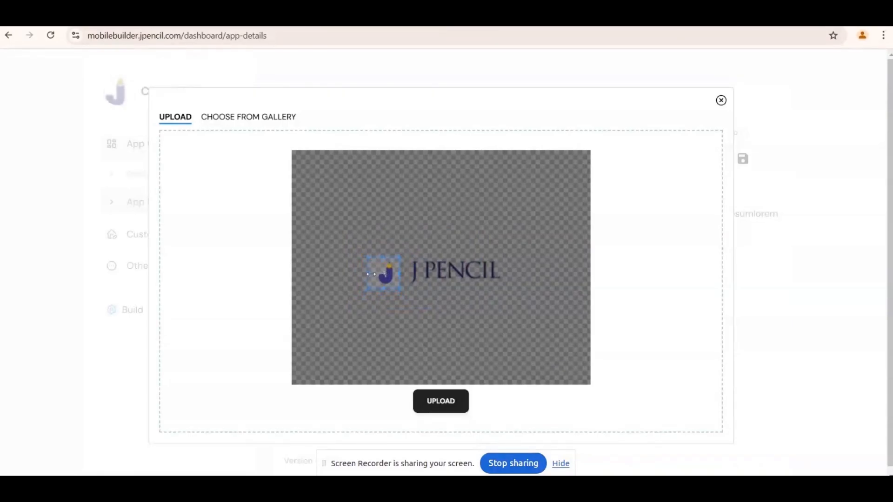
pyautogui.click(436, 408)
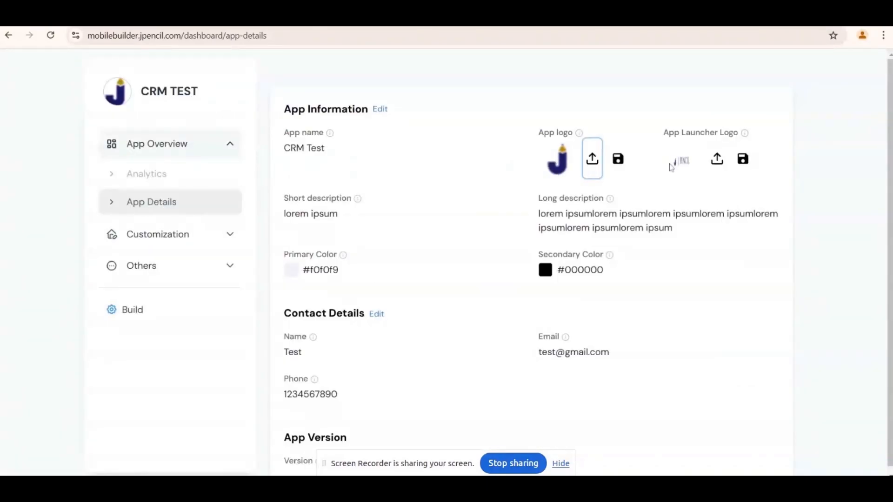
# Change the last digit of the phone number in the contact details and save them.
pyautogui.scroll(-1, 537, 297)
pyautogui.click(377, 309)
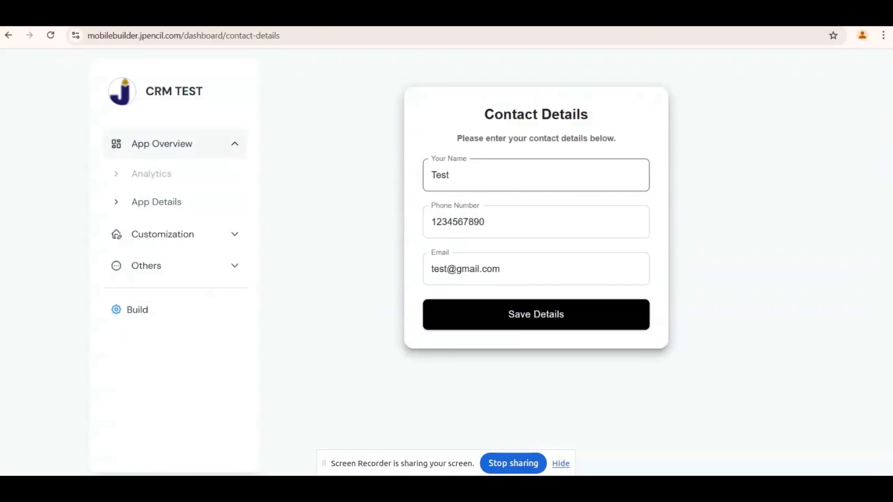
pyautogui.click(521, 176)
pyautogui.click(521, 223)
pyautogui.click(521, 270)
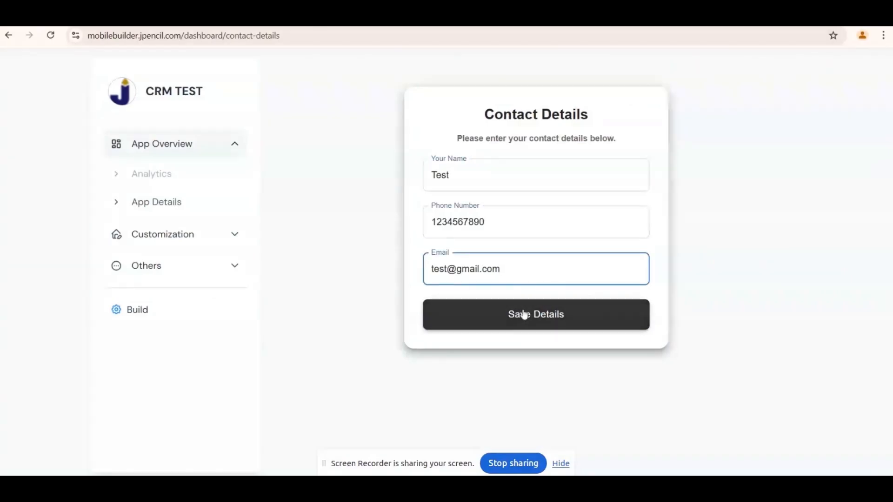
pyautogui.click(506, 223)
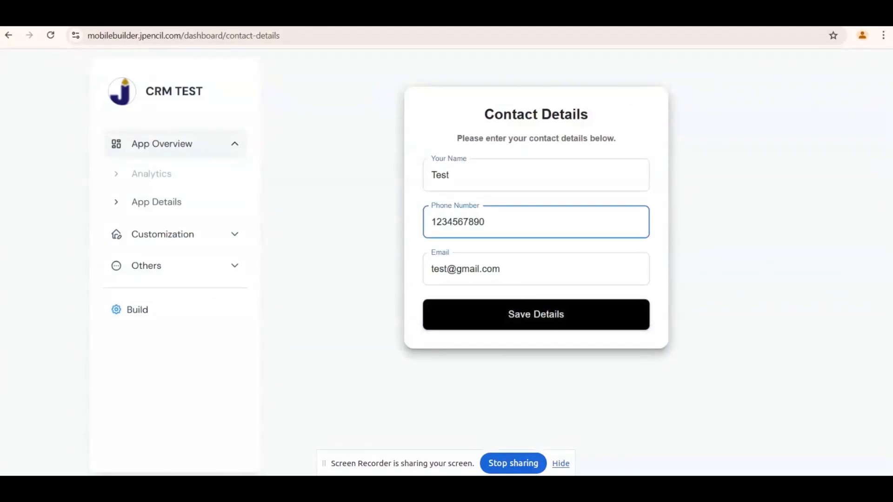
pyautogui.press('BackSpace')
pyautogui.write('1')
pyautogui.click(480, 321)
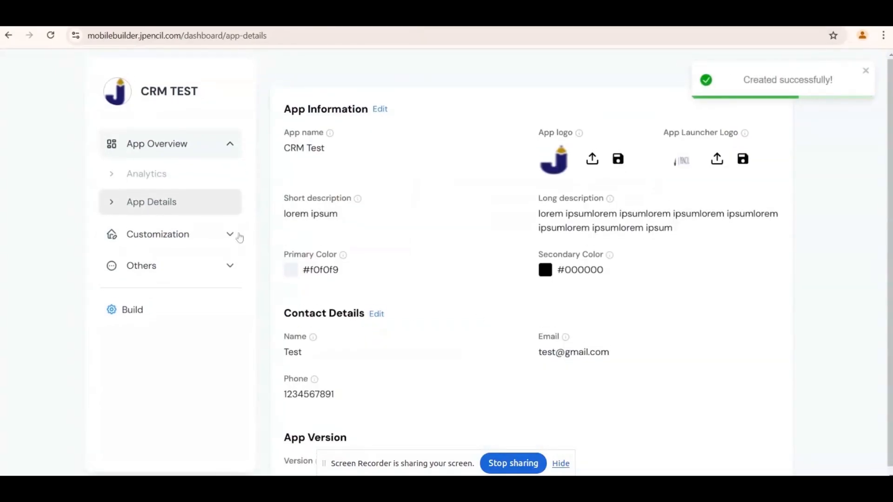
# Save the app logo and the app launcher logo.
pyautogui.click(617, 161)
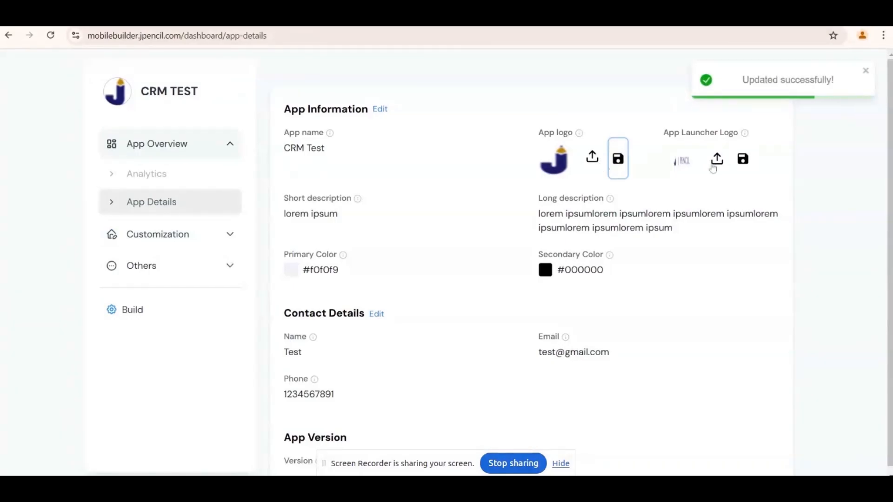
pyautogui.click(741, 165)
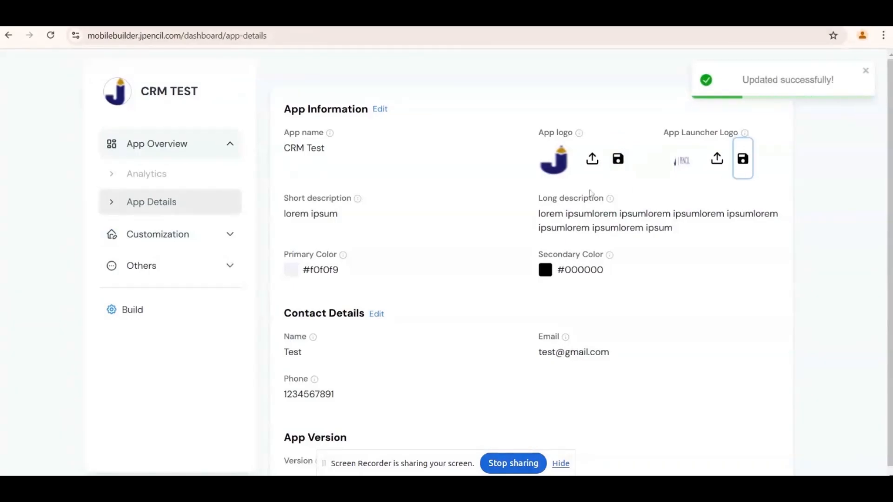
# Add a new section to the app's homepage using the Grid layout and continue to its image tiles.
pyautogui.click(204, 238)
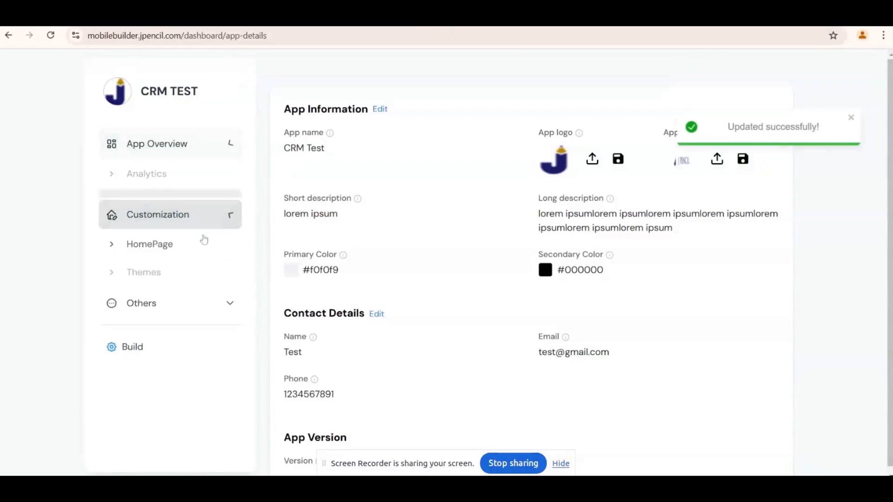
pyautogui.click(171, 213)
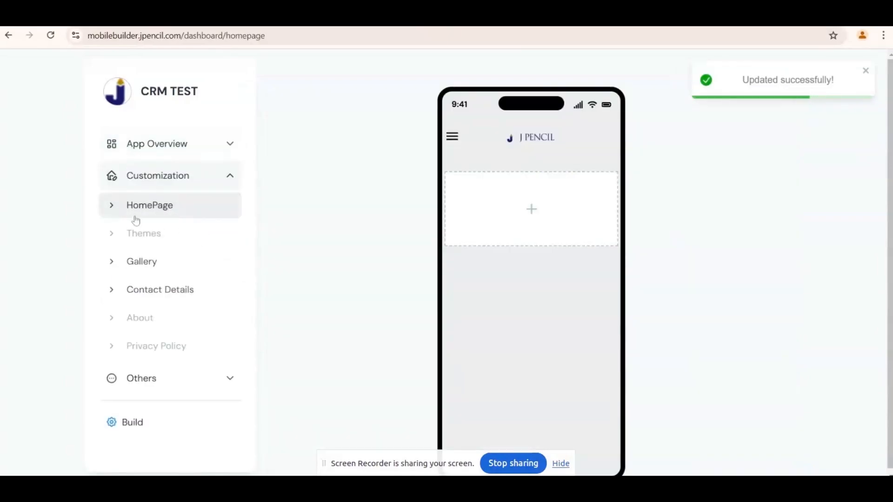
pyautogui.moveTo(532, 142)
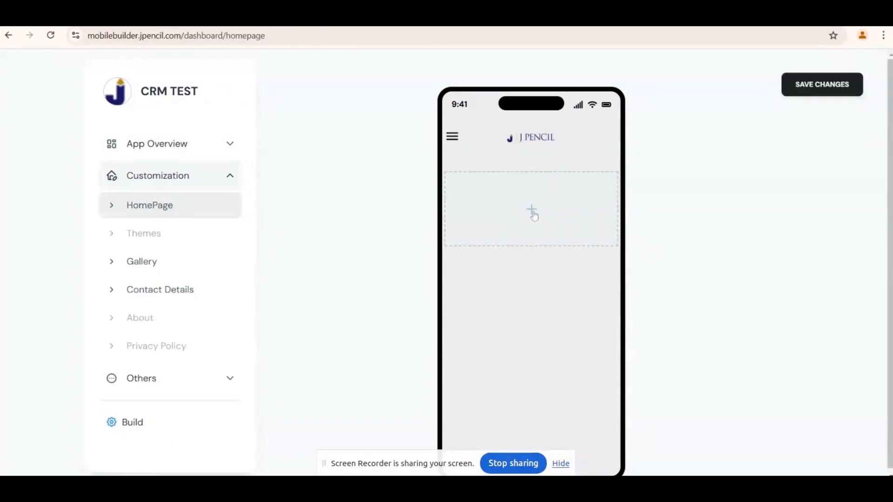
pyautogui.click(534, 216)
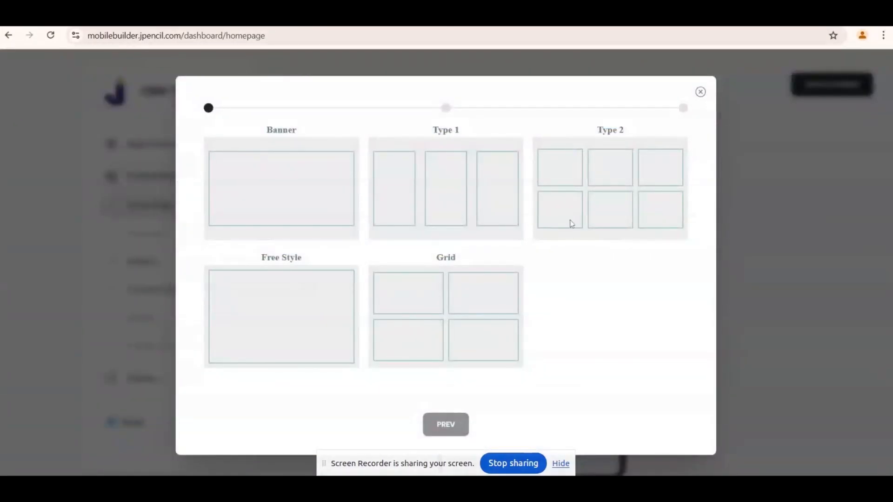
pyautogui.click(437, 299)
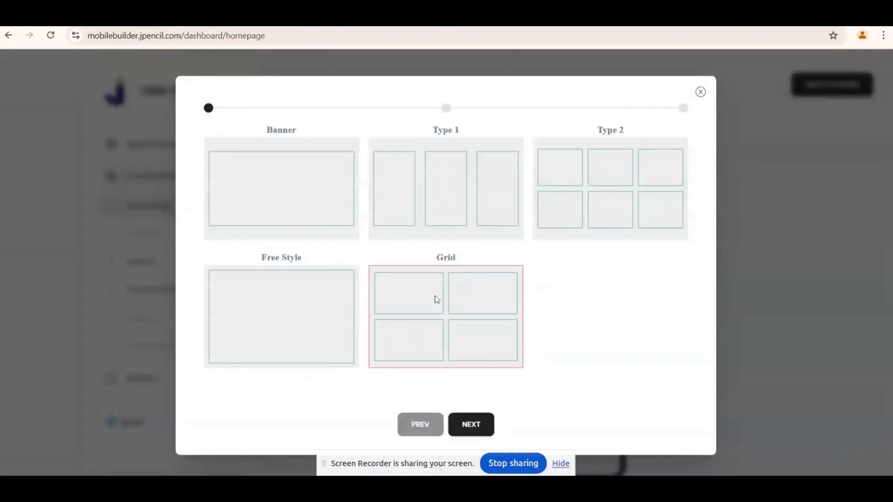
pyautogui.click(468, 432)
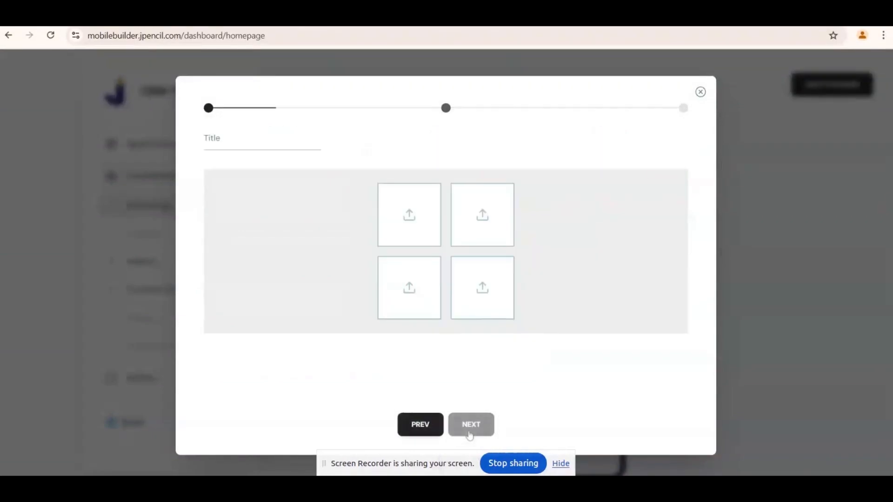
# Fill the first grid tile with the gallery photo of a gold pendant necklace and earrings on orange cloth, cropped to the necklace.
pyautogui.click(410, 219)
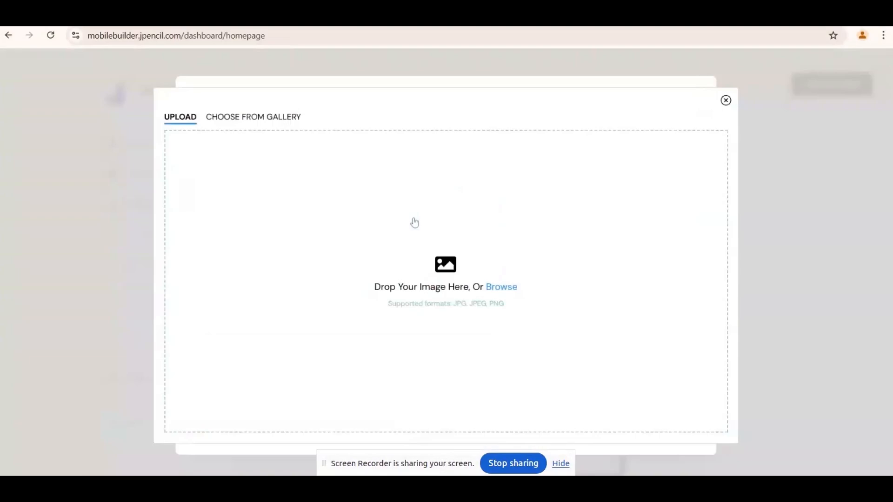
pyautogui.click(269, 118)
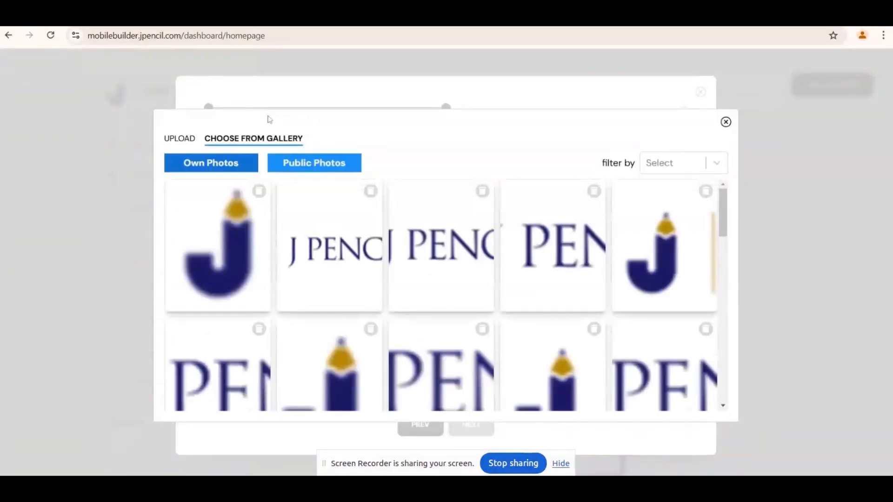
pyautogui.scroll(-5, 484, 246)
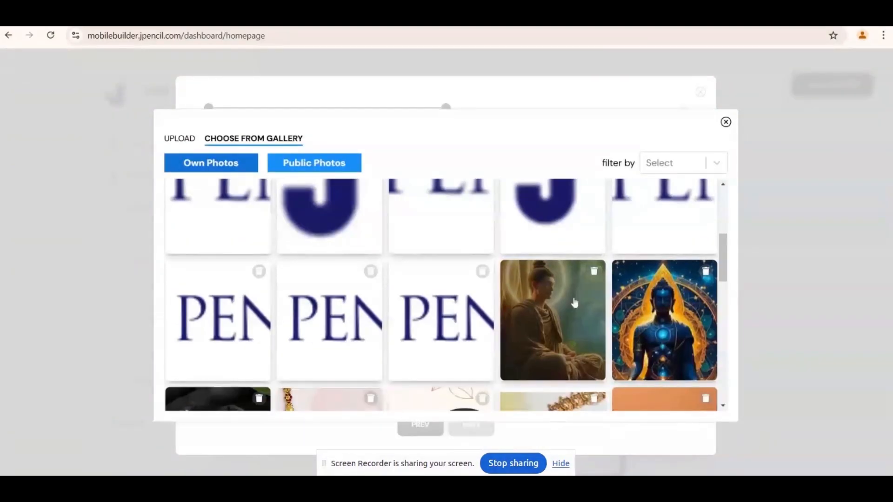
pyautogui.scroll(-8, 600, 303)
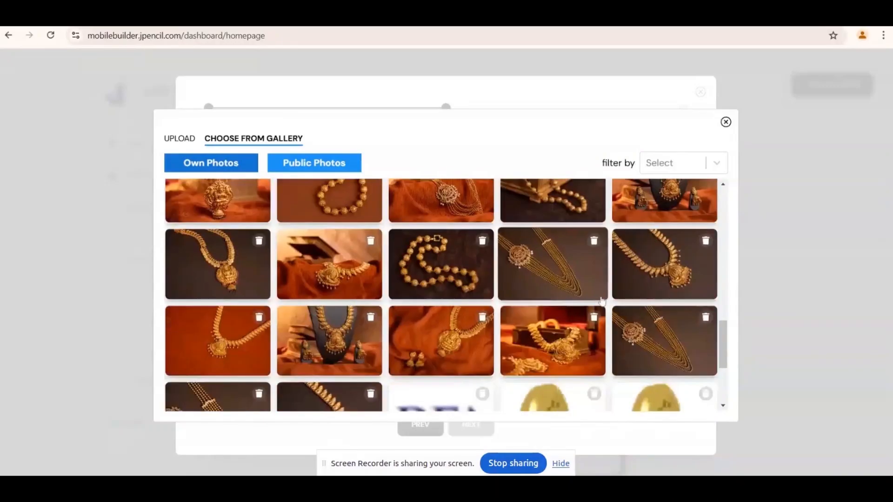
pyautogui.scroll(-1, 601, 301)
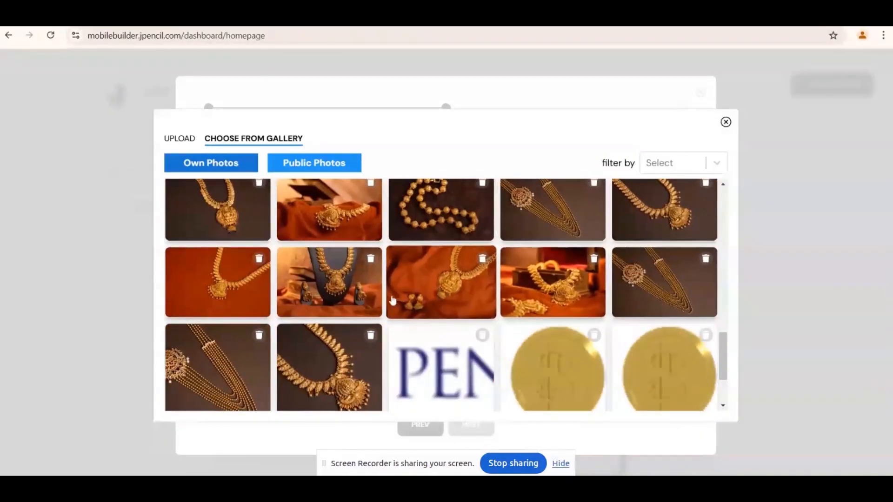
pyautogui.click(440, 294)
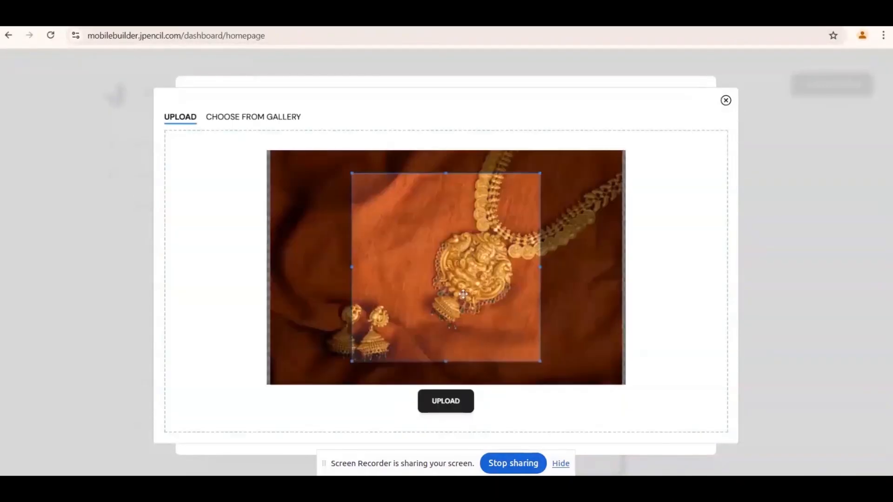
pyautogui.scroll(-4, 461, 300)
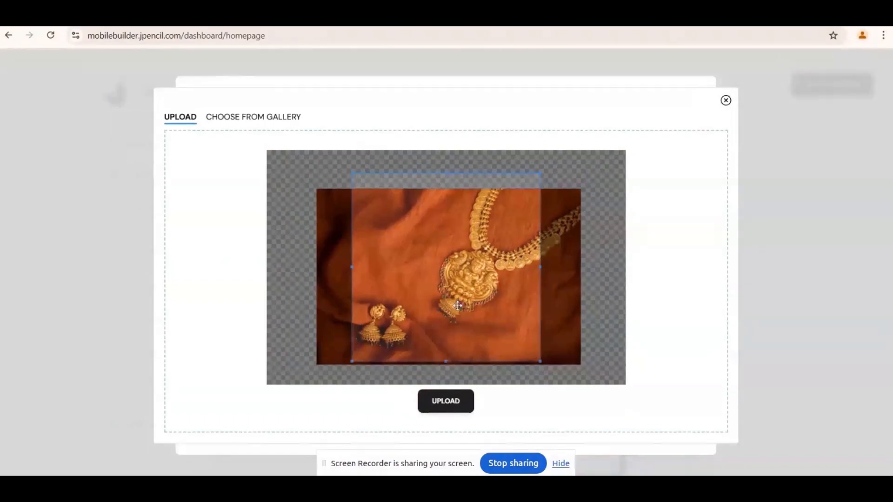
pyautogui.moveTo(458, 305); pyautogui.dragTo(499, 308)
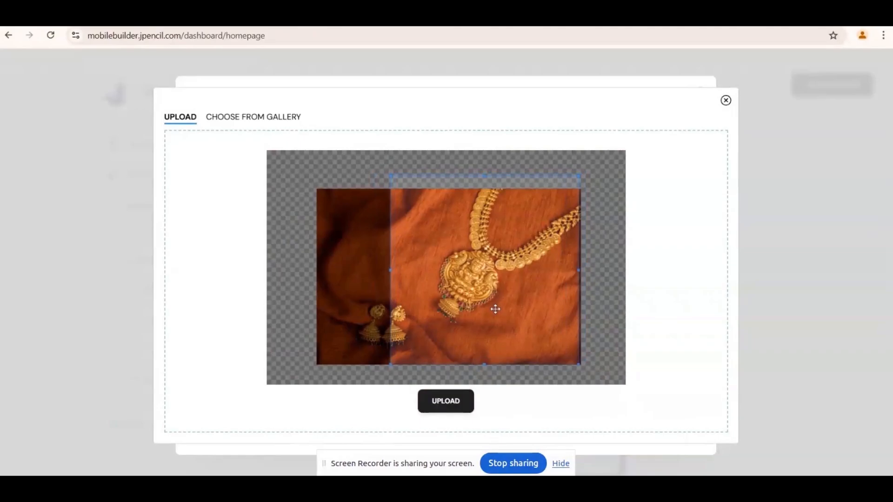
pyautogui.moveTo(579, 177); pyautogui.dragTo(562, 193)
pyautogui.moveTo(528, 230); pyautogui.dragTo(545, 229)
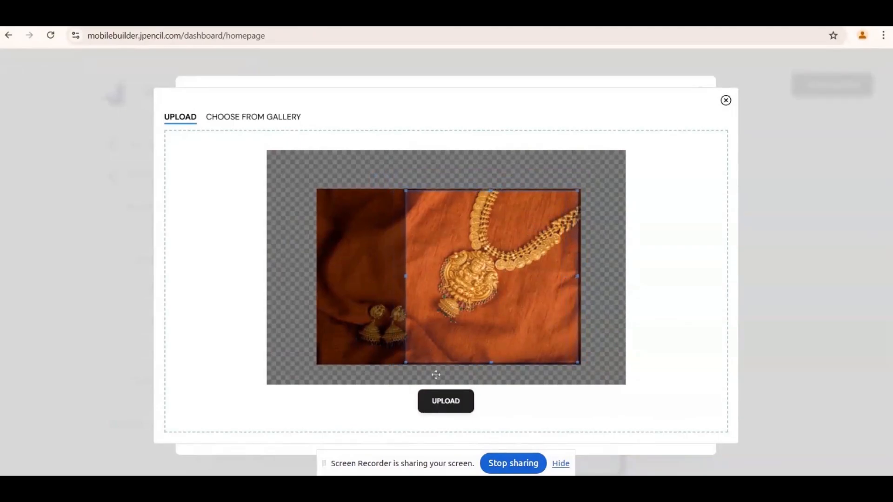
pyautogui.click(445, 403)
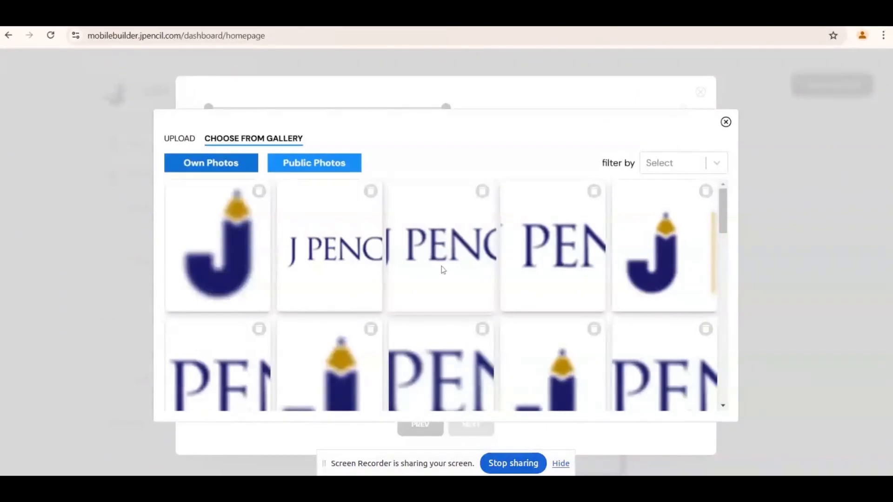
# Fill the second grid tile with the gallery photo of a multi-strand gold necklace on orange cloth, cropped to the necklace.
pyautogui.scroll(-3, 443, 270)
pyautogui.scroll(-8, 442, 271)
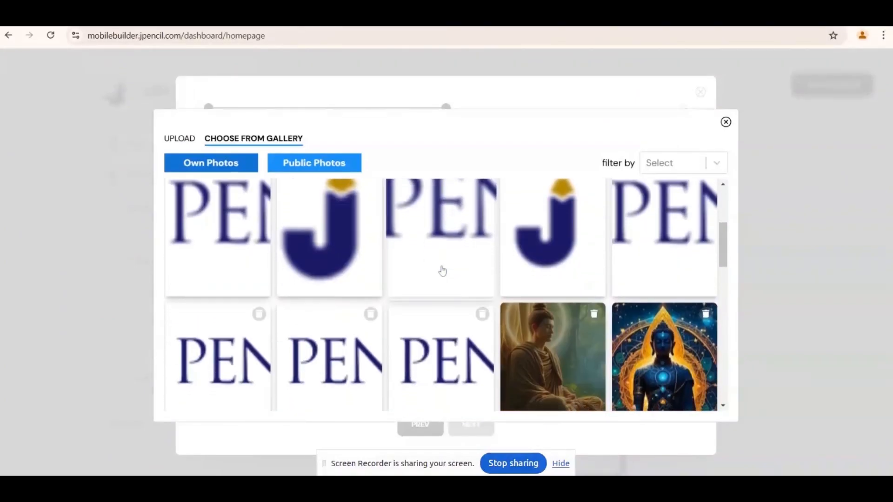
pyautogui.scroll(-2, 443, 271)
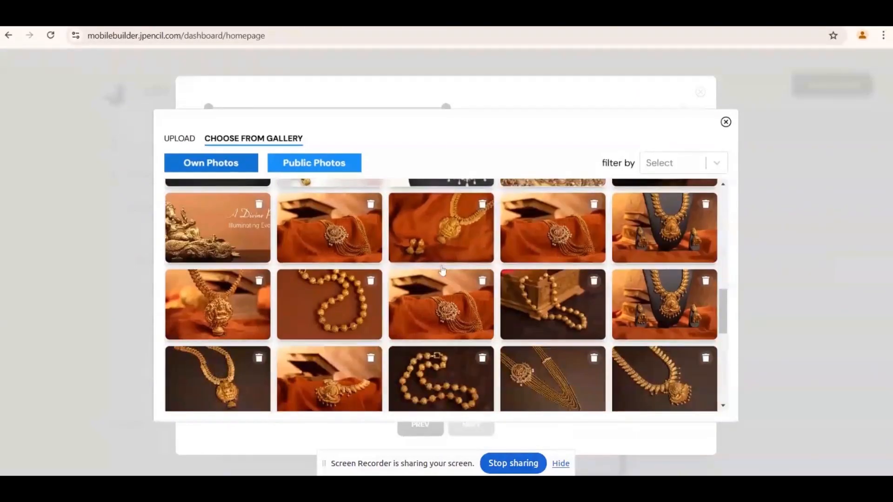
pyautogui.click(444, 317)
pyautogui.moveTo(432, 296); pyautogui.dragTo(504, 306)
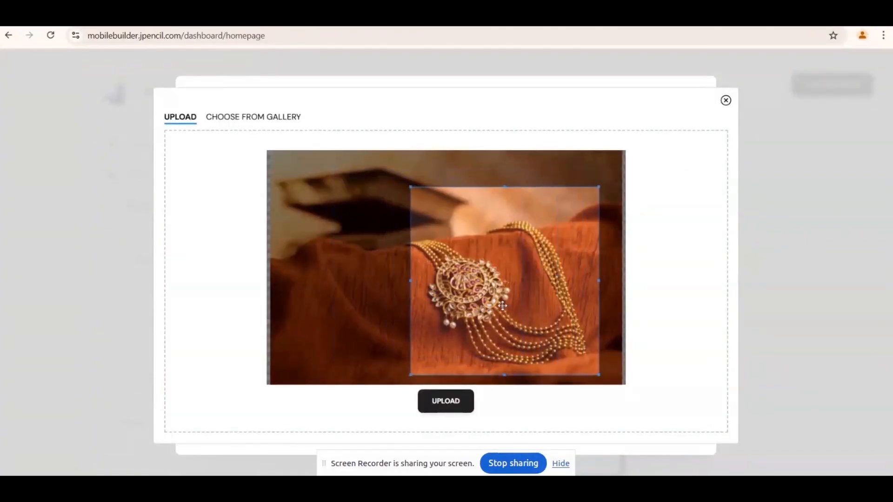
pyautogui.scroll(-1, 503, 306)
pyautogui.click(455, 403)
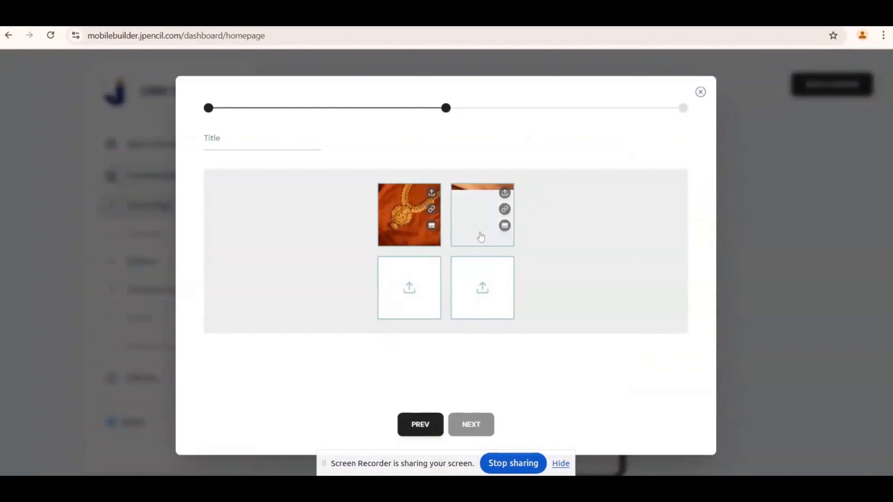
# Fill the two lower grid tiles with gallery photos of a gold necklace on a dark bust and a gold necklace before a red box.
pyautogui.click(481, 236)
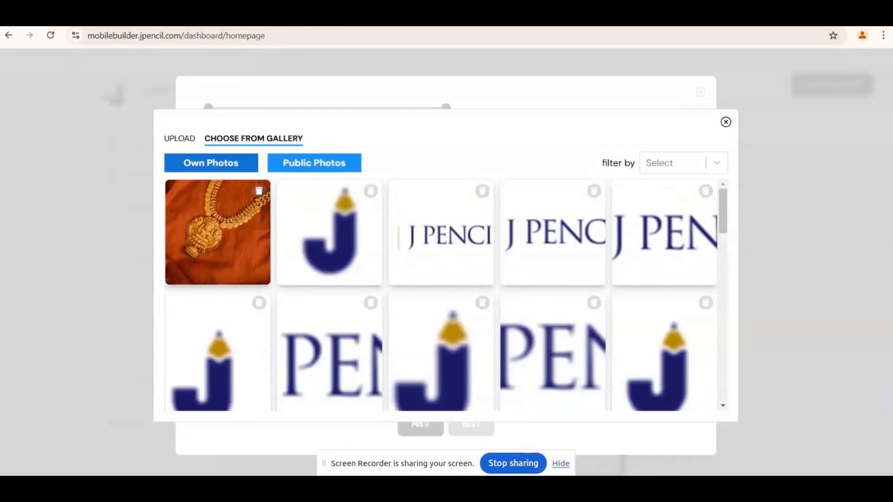
pyautogui.scroll(-3, 561, 325)
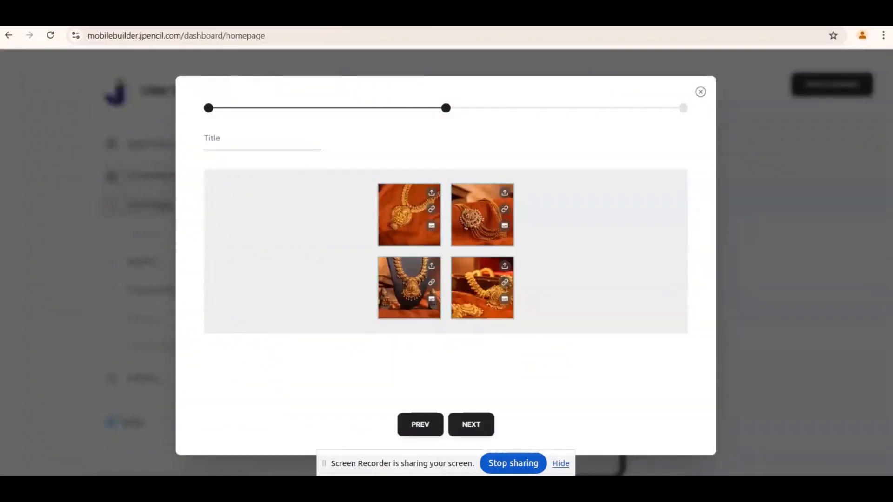
# Title the upper-left grid tile "Necklace" and the lower-left tile "Haram Set", leaving the lower-left tile's link empty.
pyautogui.click(432, 227)
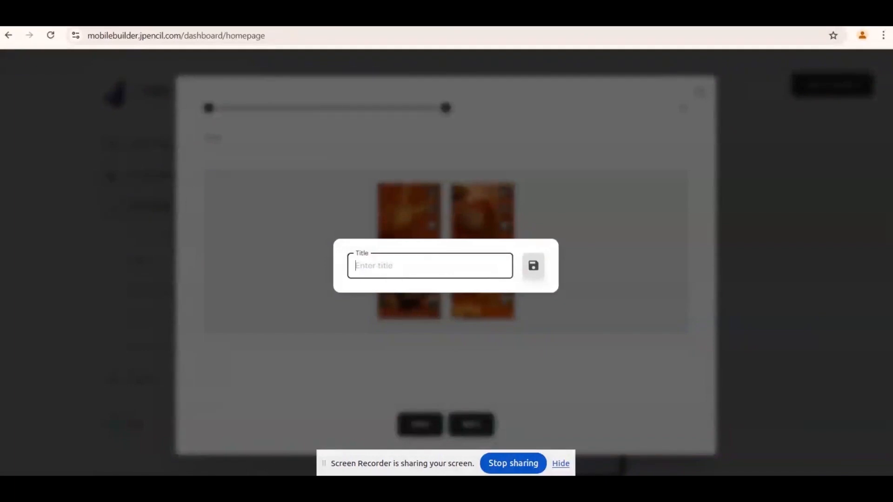
pyautogui.write('Necklace')
pyautogui.click(525, 267)
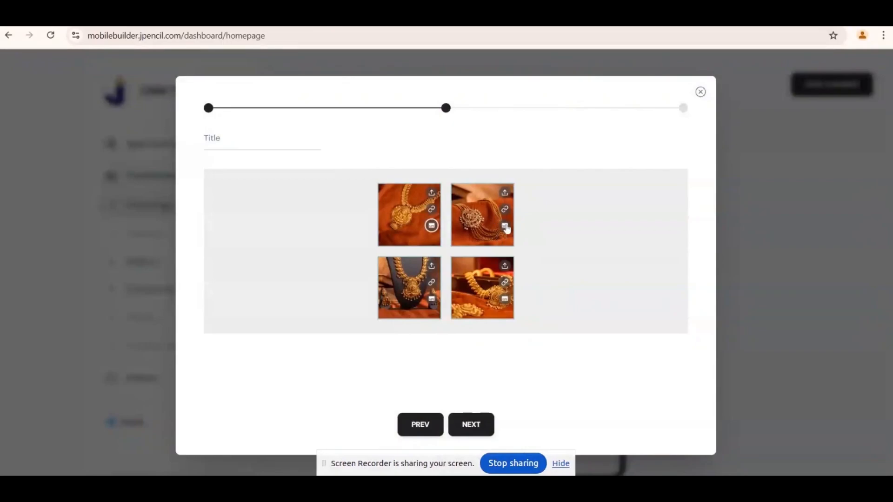
pyautogui.click(432, 299)
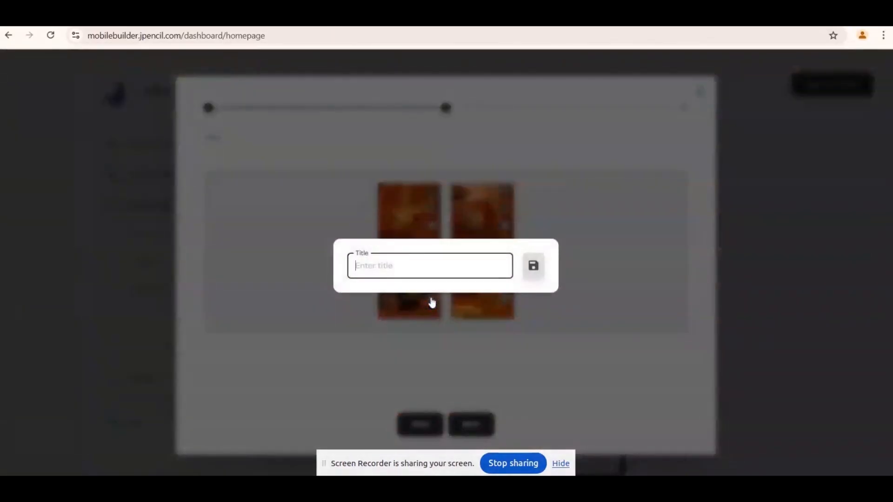
pyautogui.write('Haram Set')
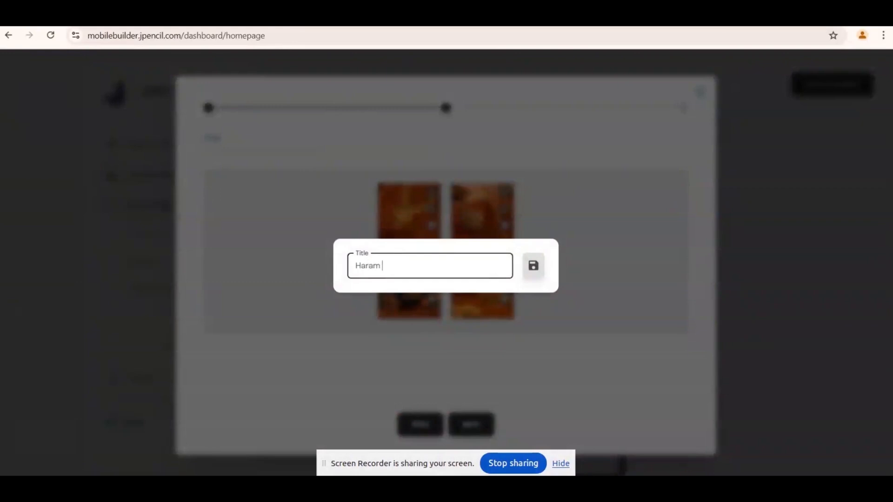
pyautogui.click(530, 274)
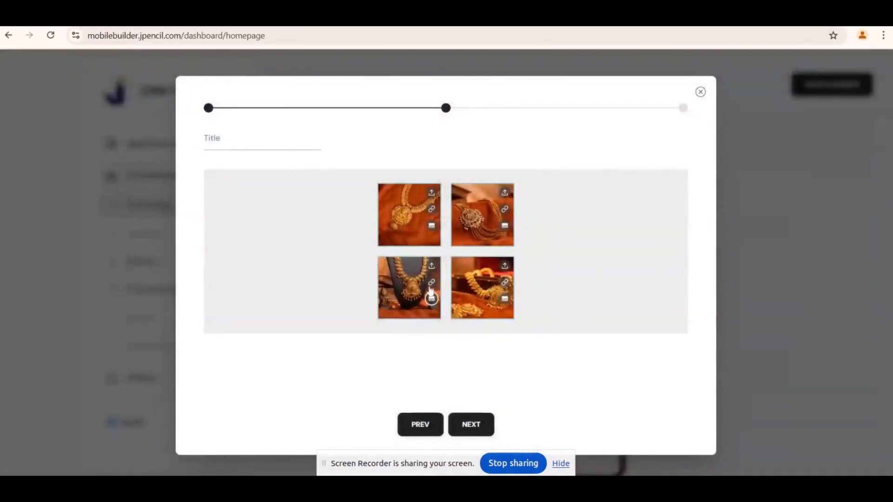
pyautogui.click(429, 281)
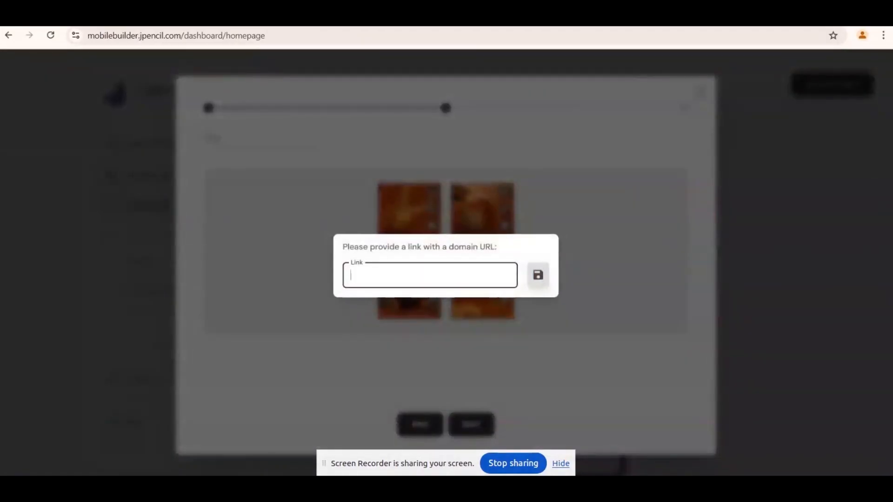
pyautogui.click(594, 302)
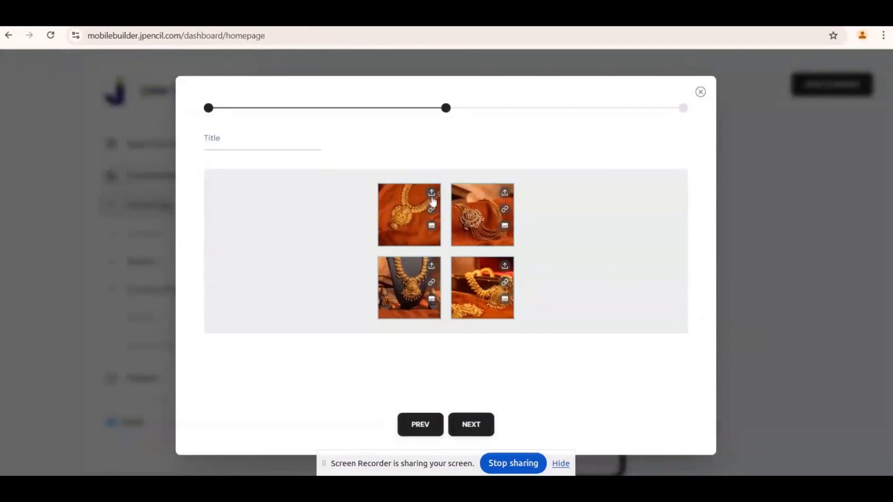
# Title the grid section "New Collections" and submit it to the homepage.
pyautogui.click(247, 139)
pyautogui.write('New C')
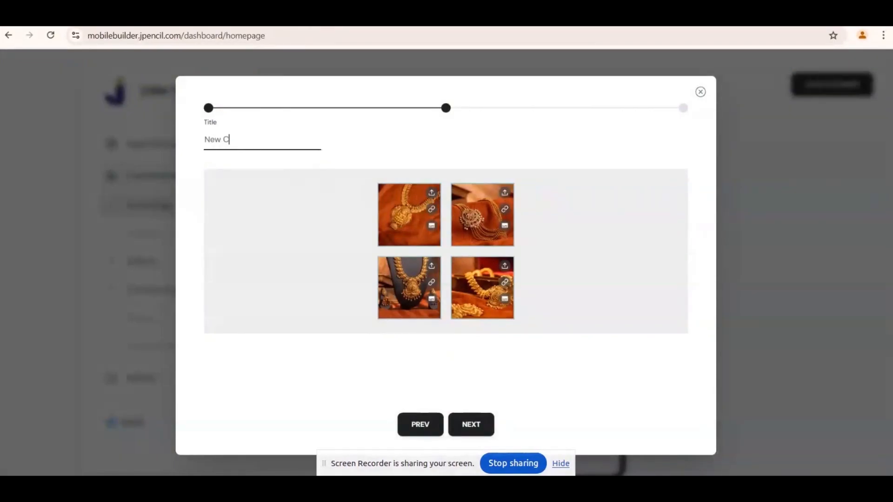
pyautogui.write('ollectionsd')
pyautogui.click(471, 424)
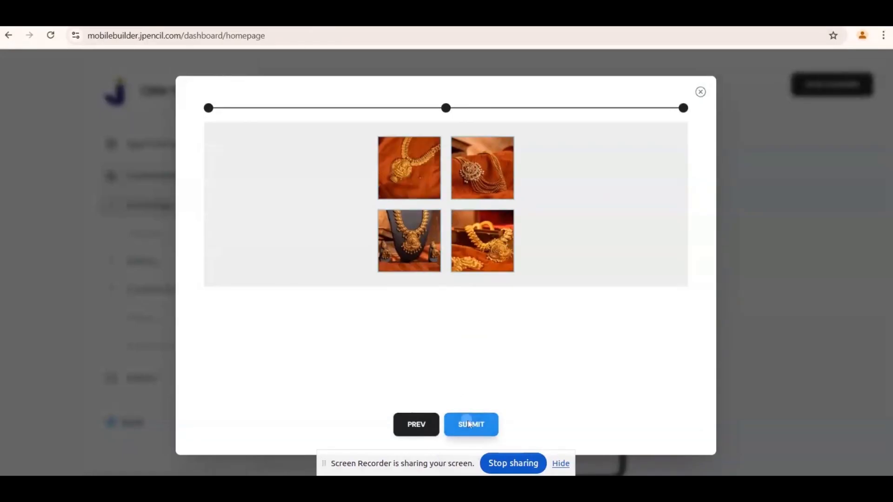
pyautogui.click(469, 424)
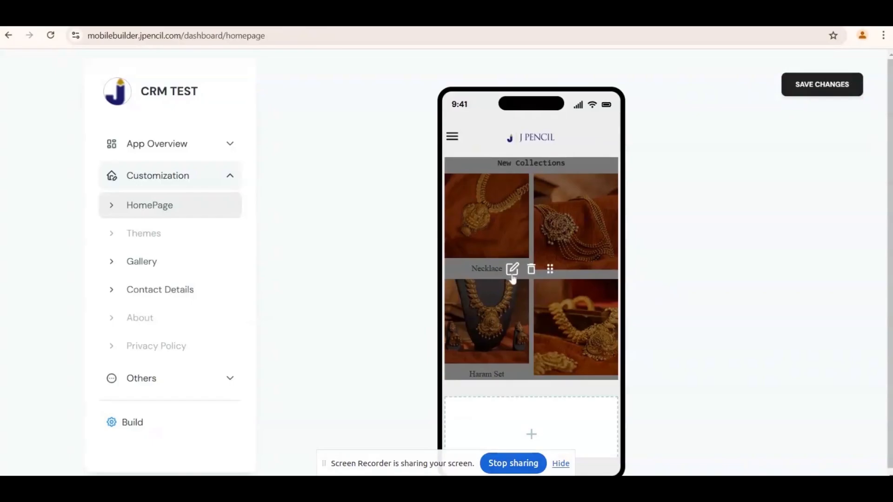
# Edit the New Collections section, titling the upper-right tile "test" and the lower-right tile "necklace", and submit it.
pyautogui.click(511, 273)
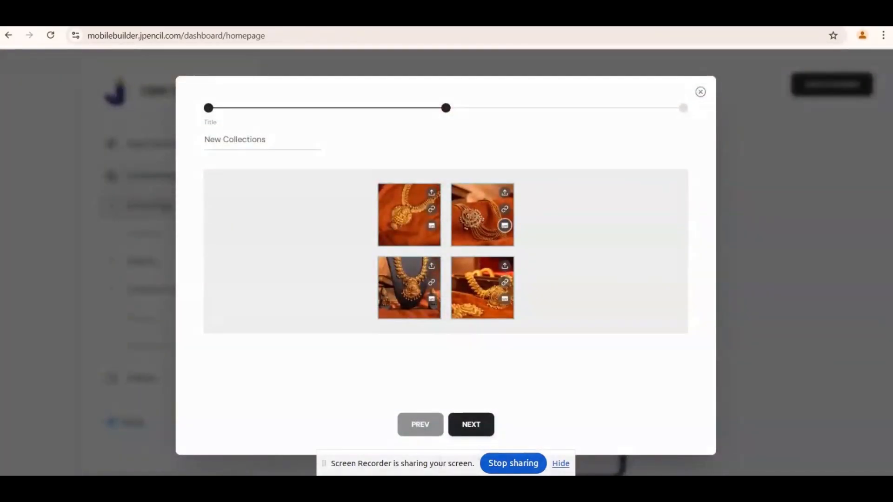
pyautogui.click(504, 225)
pyautogui.write('test')
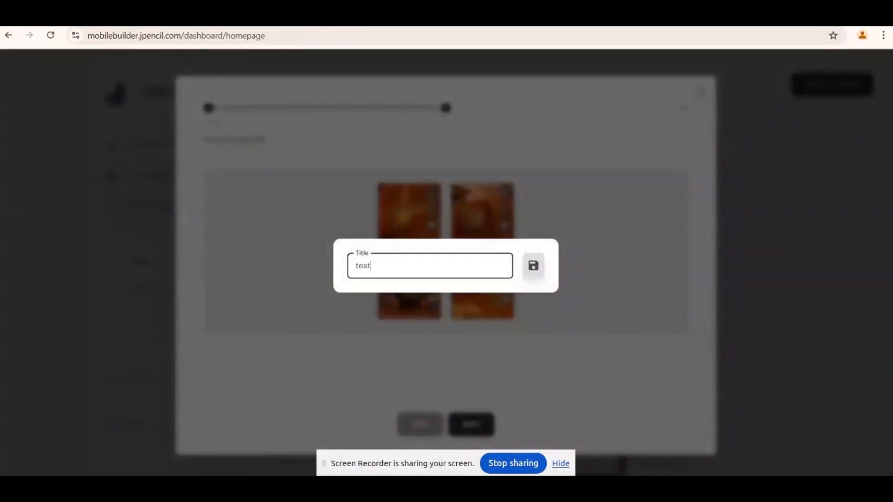
pyautogui.click(530, 266)
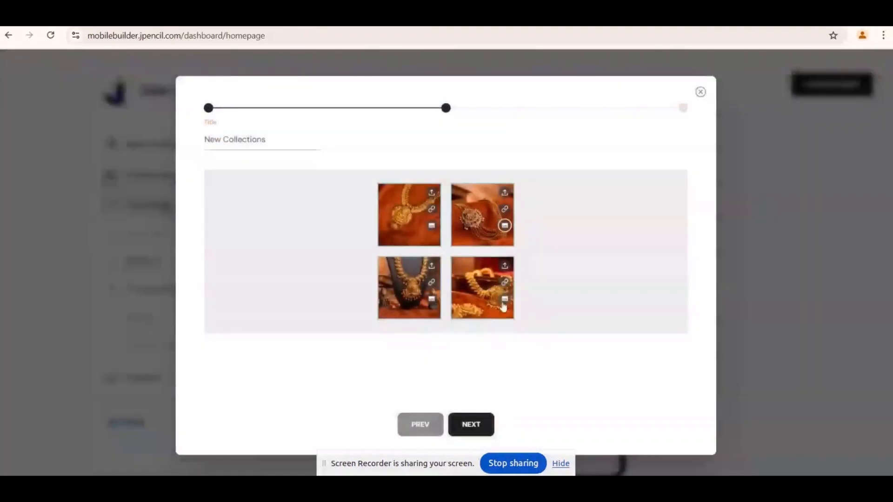
pyautogui.click(505, 299)
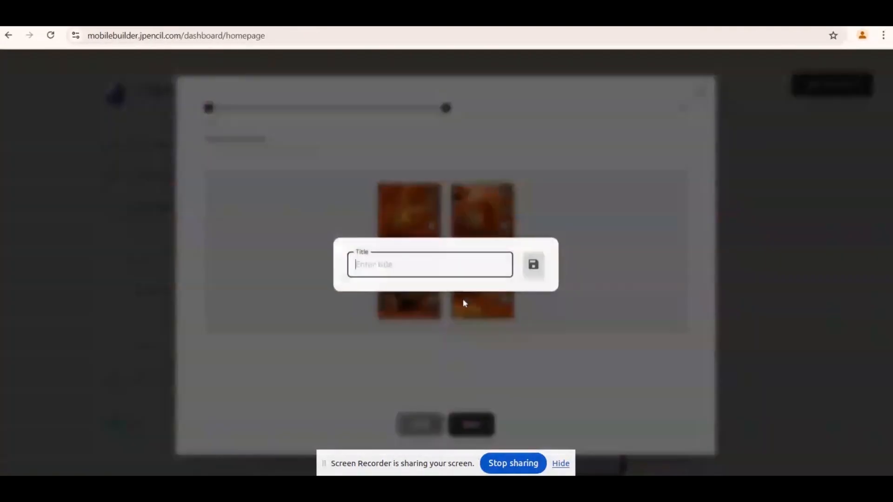
pyautogui.write('neo')
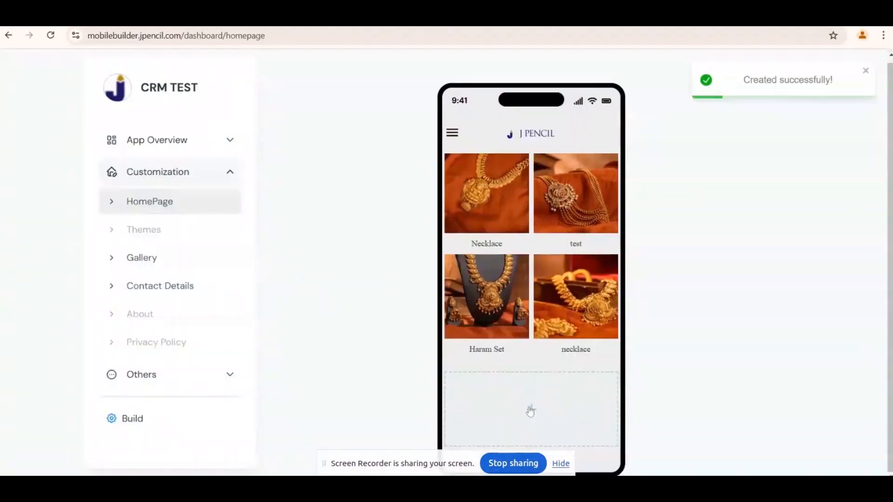
# Add another section to the homepage using the Free Style layout and continue to its image.
pyautogui.click(530, 408)
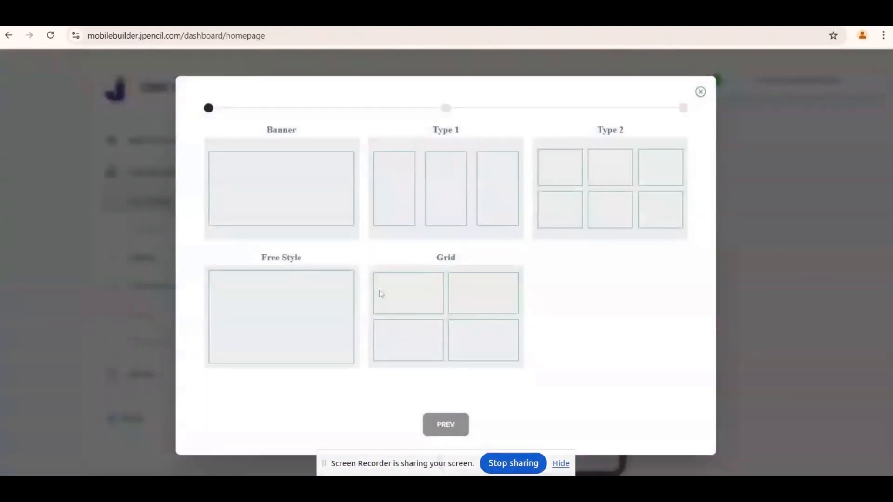
pyautogui.click(300, 313)
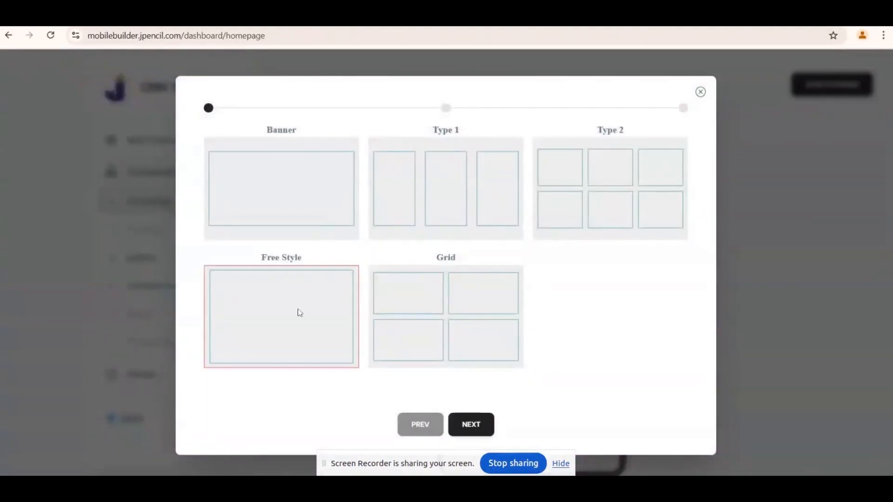
pyautogui.click(470, 425)
# Fill the Free Style section, titled "Silver Collections", with the gallery photo of a silver red-stone necklace on a rock, and save the homepage changes.
pyautogui.click(443, 265)
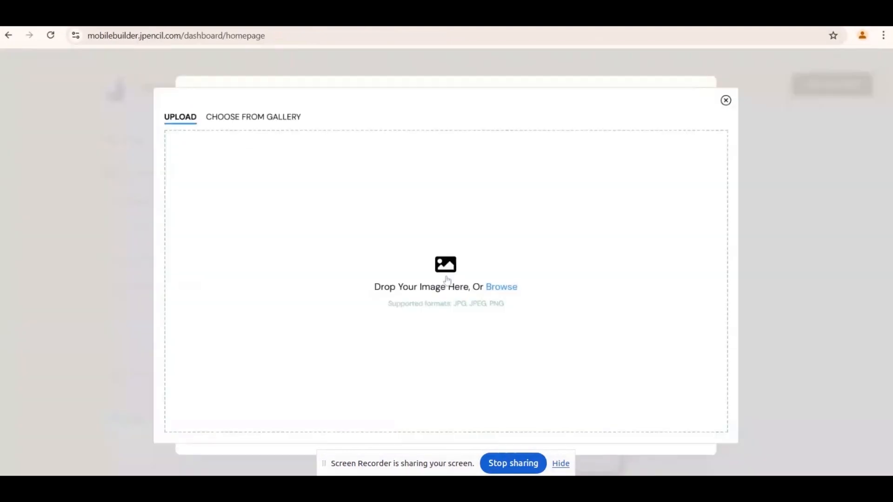
pyautogui.click(282, 120)
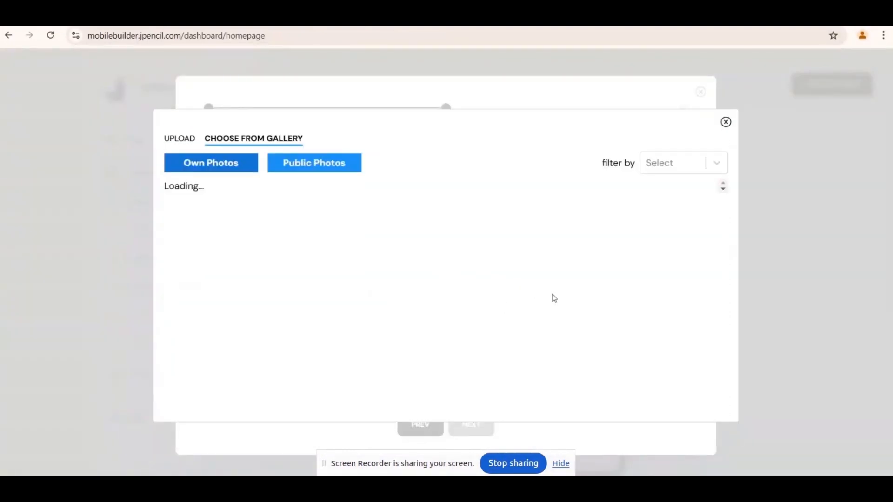
pyautogui.scroll(-5, 554, 298)
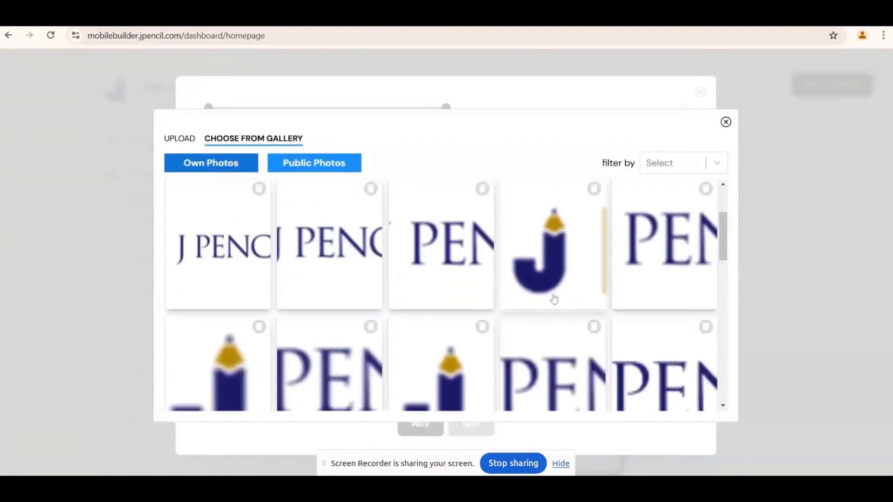
pyautogui.scroll(-1, 553, 365)
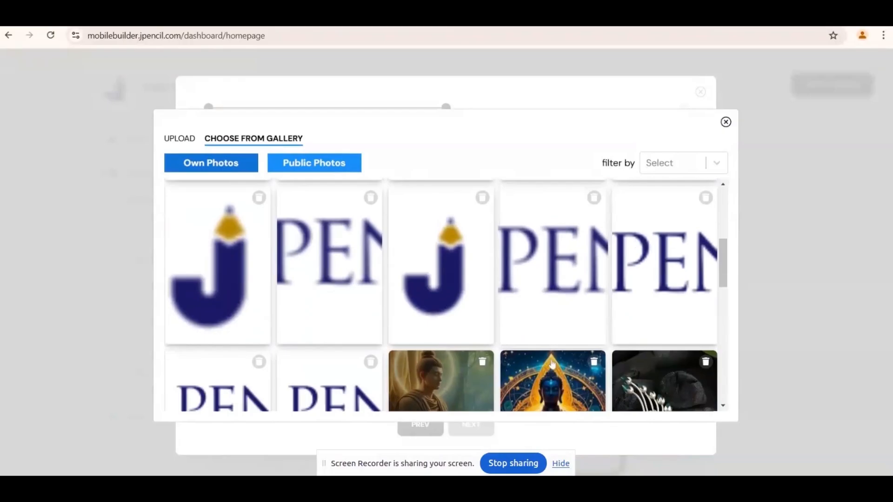
pyautogui.scroll(-6, 456, 323)
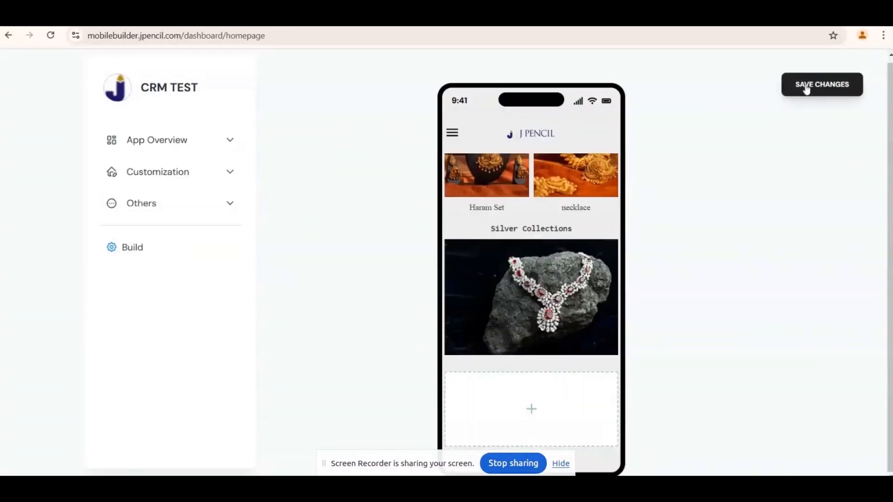
pyautogui.click(805, 85)
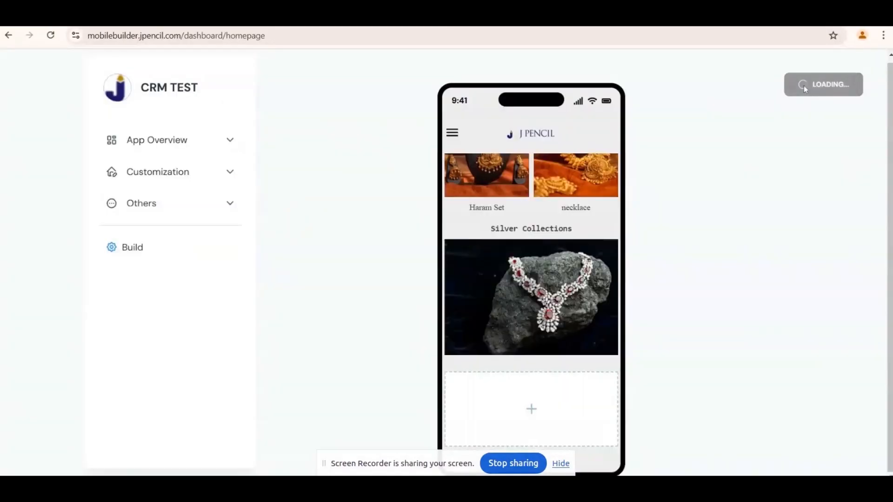
# Look through the app's gallery, viewing the own photos and the public photos.
pyautogui.click(149, 173)
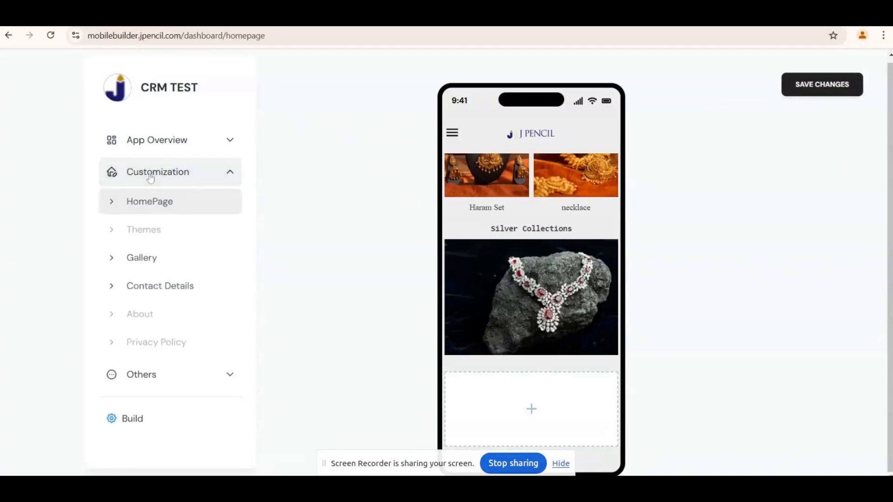
pyautogui.click(148, 259)
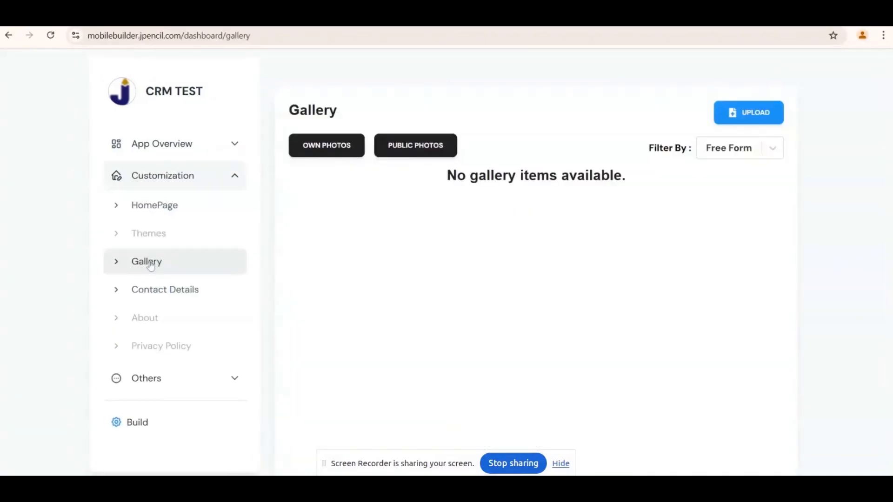
pyautogui.click(347, 152)
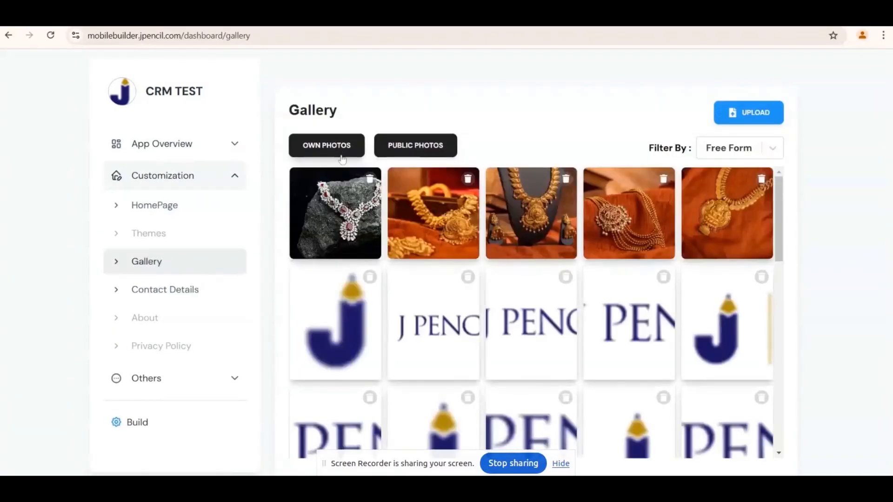
pyautogui.scroll(-4, 411, 249)
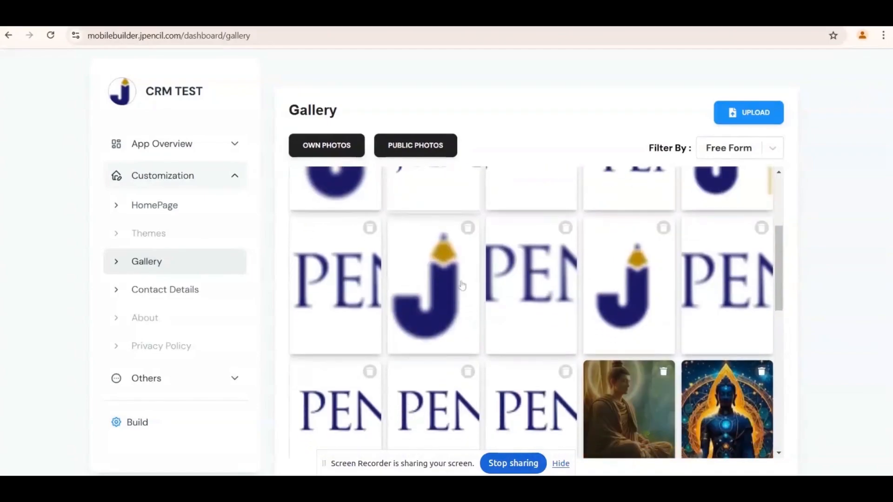
pyautogui.scroll(-5, 413, 199)
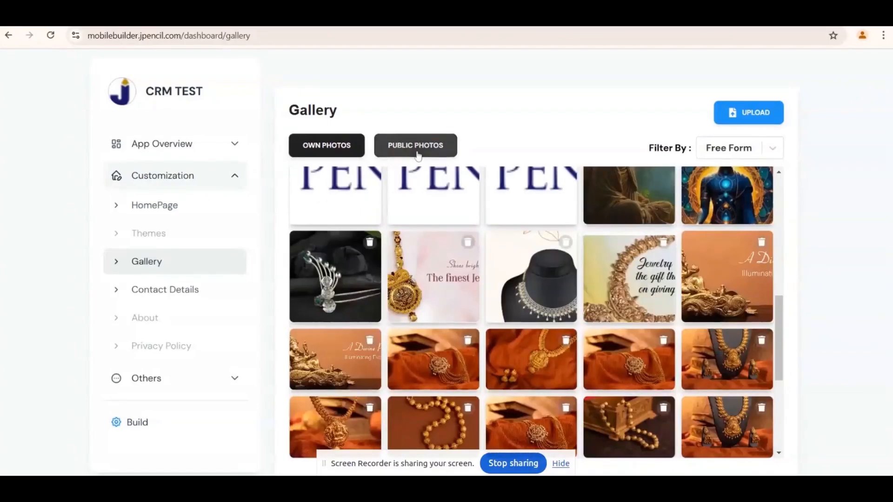
pyautogui.click(418, 156)
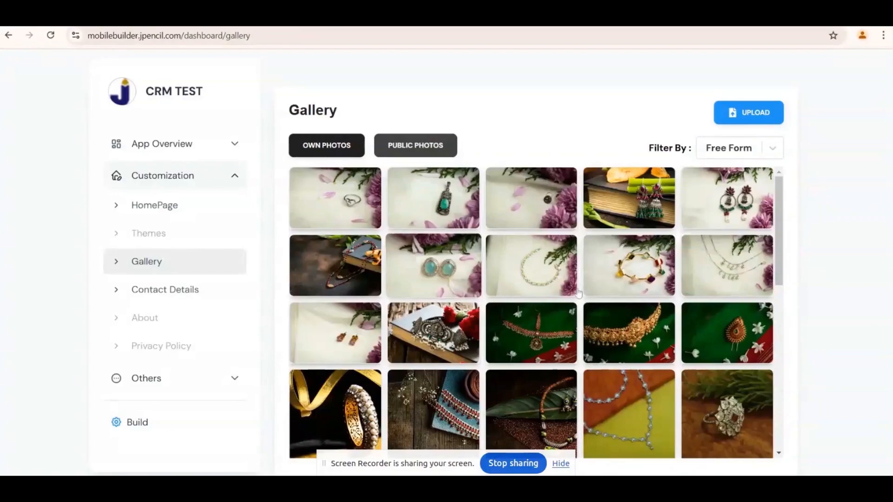
# Browse through the remaining jewellery photos in the public gallery.
pyautogui.scroll(-2, 578, 292)
pyautogui.scroll(-6, 578, 292)
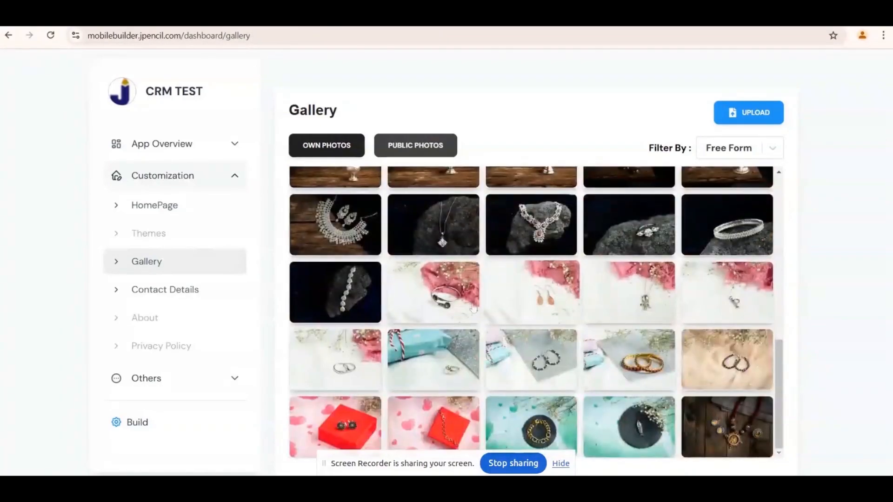
# Review the name, phone number and email in the app's contact details and save them.
pyautogui.click(224, 293)
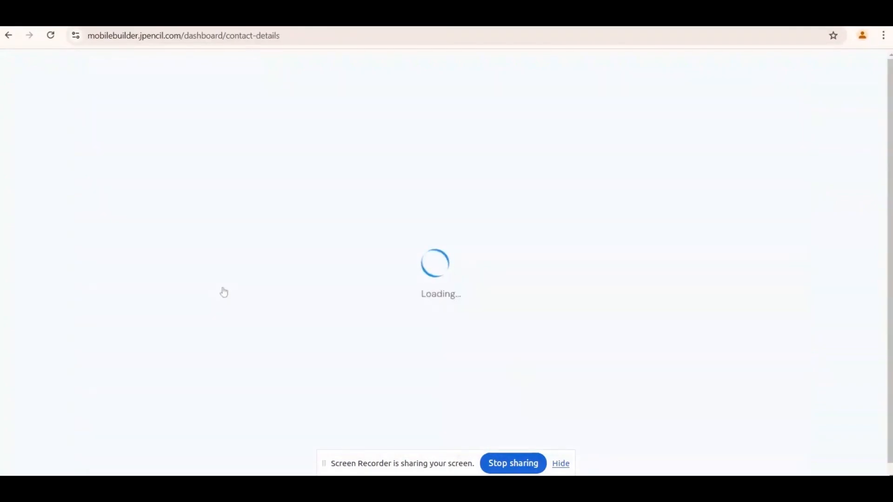
pyautogui.click(526, 175)
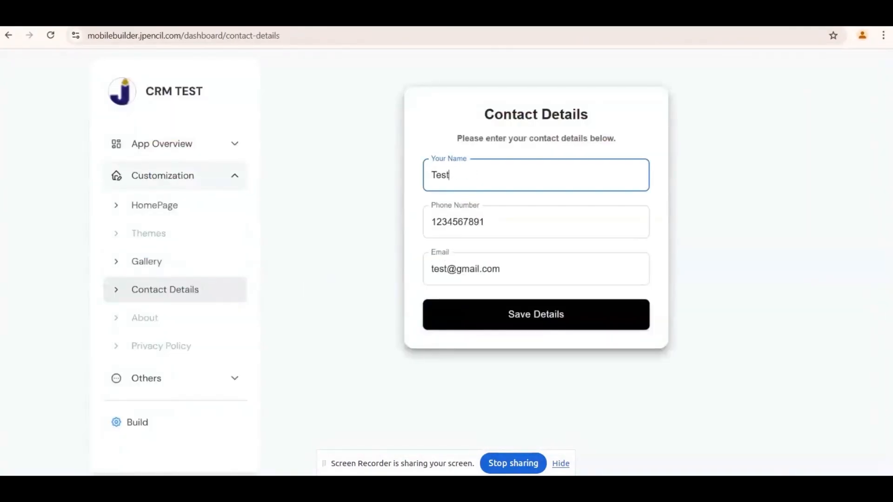
pyautogui.click(525, 222)
pyautogui.click(525, 269)
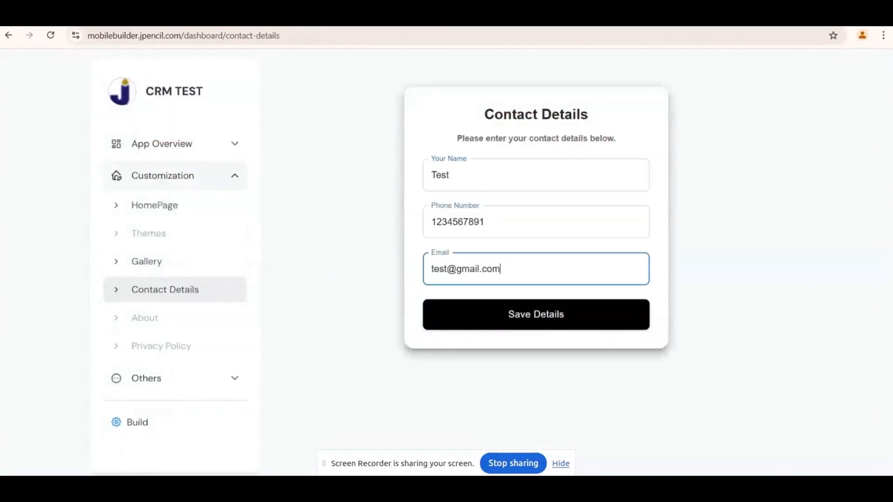
pyautogui.click(506, 312)
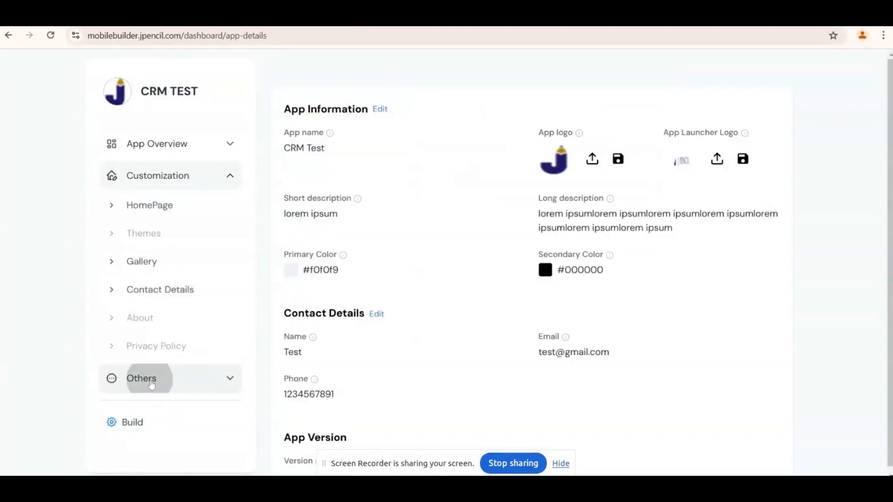
# Compose a push notification with the title "Today's Offer" and the message body "50% VA OFF".
pyautogui.click(152, 385)
pyautogui.click(154, 238)
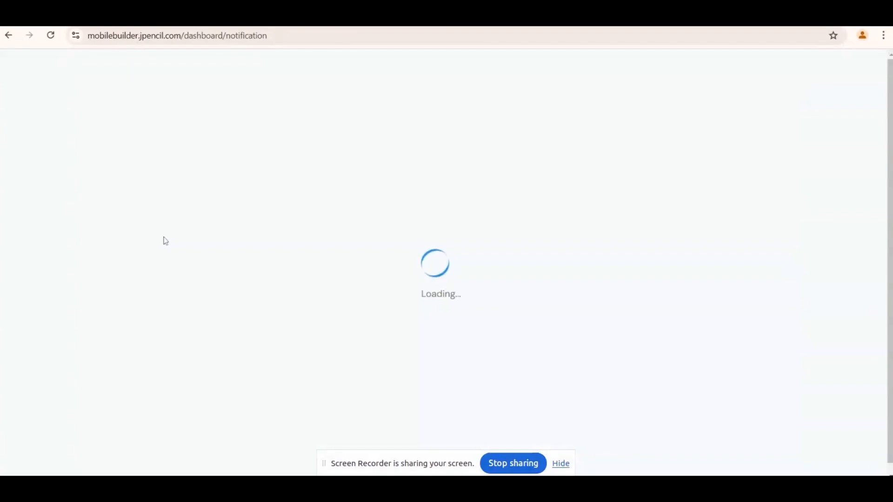
pyautogui.click(494, 189)
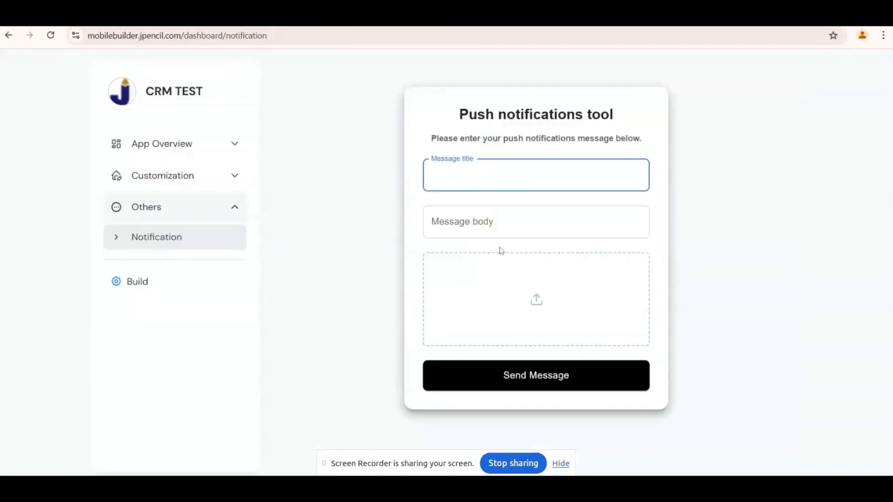
pyautogui.click(500, 230)
pyautogui.click(467, 181)
pyautogui.write("Today's Offer")
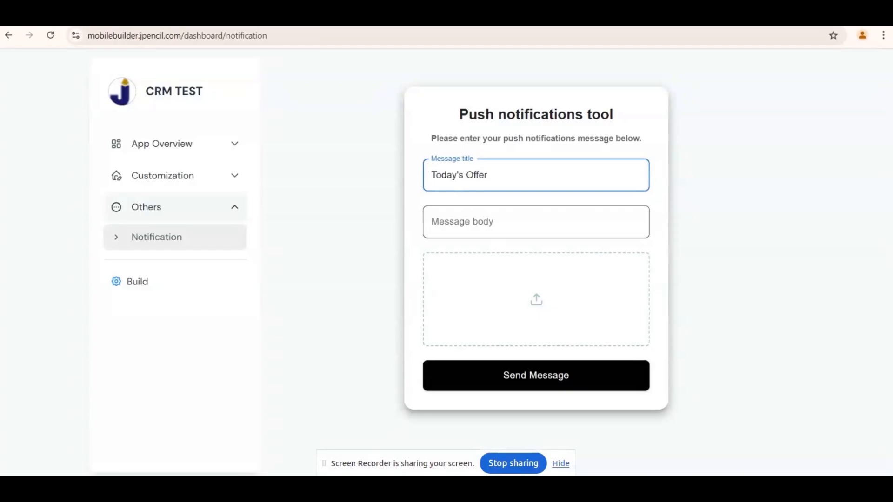
pyautogui.click(478, 222)
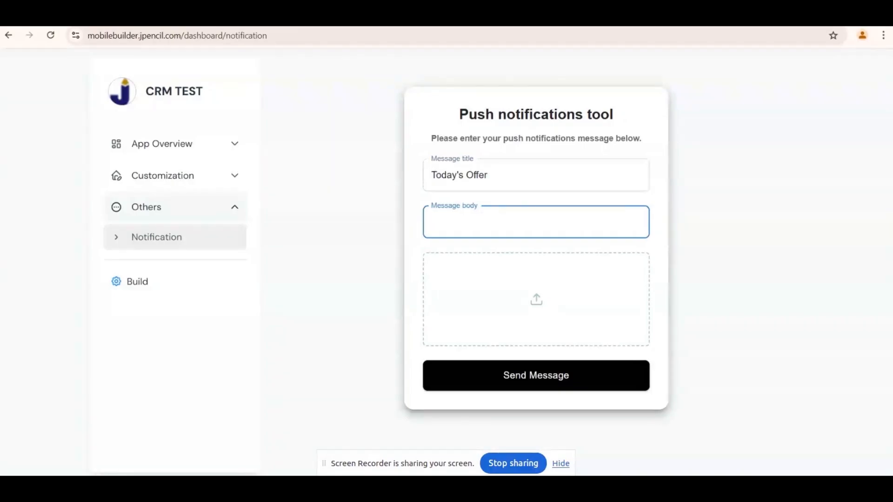
pyautogui.write('50% VA OFF')
# Start a new build of the app from the build logs and confirm it.
pyautogui.click(154, 283)
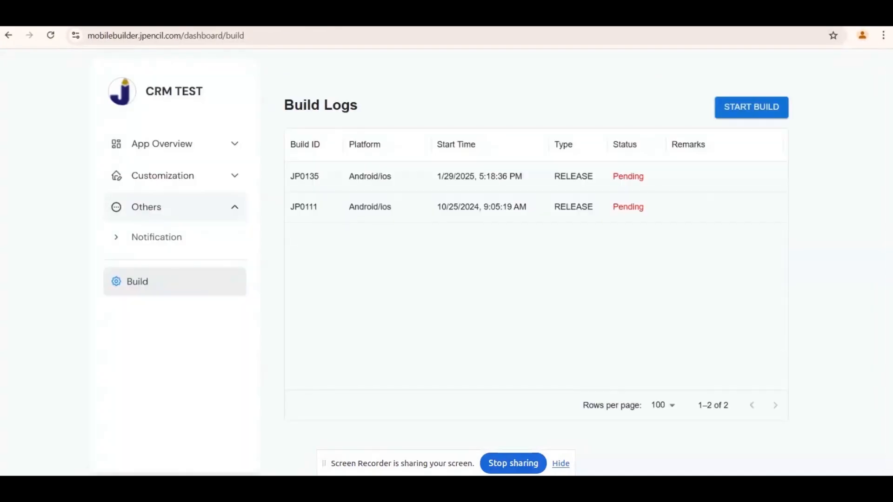
pyautogui.click(756, 112)
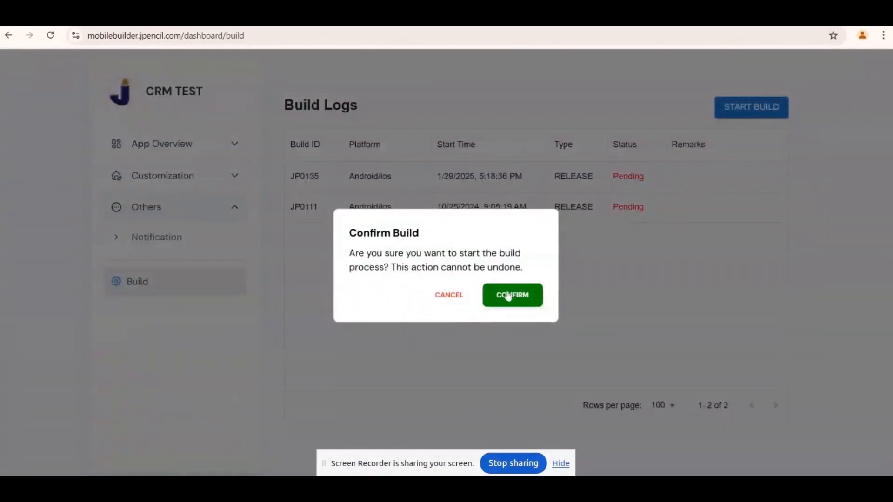
pyautogui.click(509, 298)
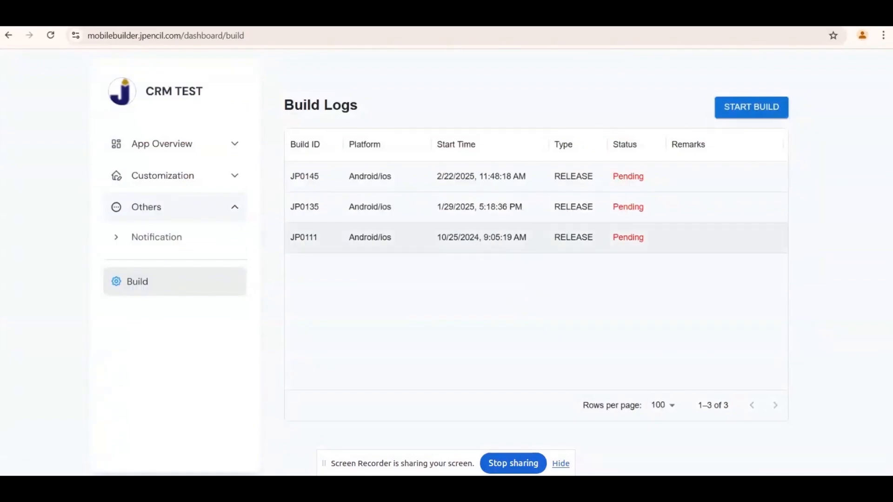
# Check the newest build's platform, start time, type, status and remarks in the build logs.
pyautogui.moveTo(349, 182); pyautogui.dragTo(416, 183)
pyautogui.click(482, 179)
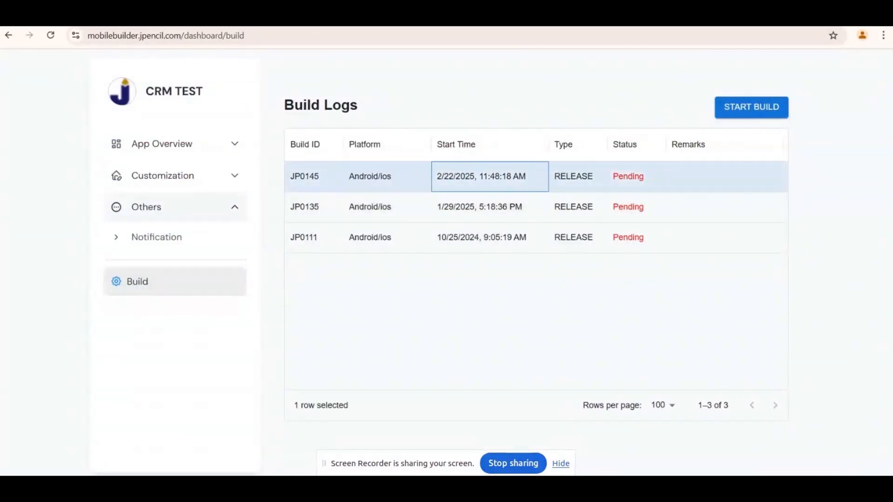
pyautogui.click(577, 180)
pyautogui.click(632, 180)
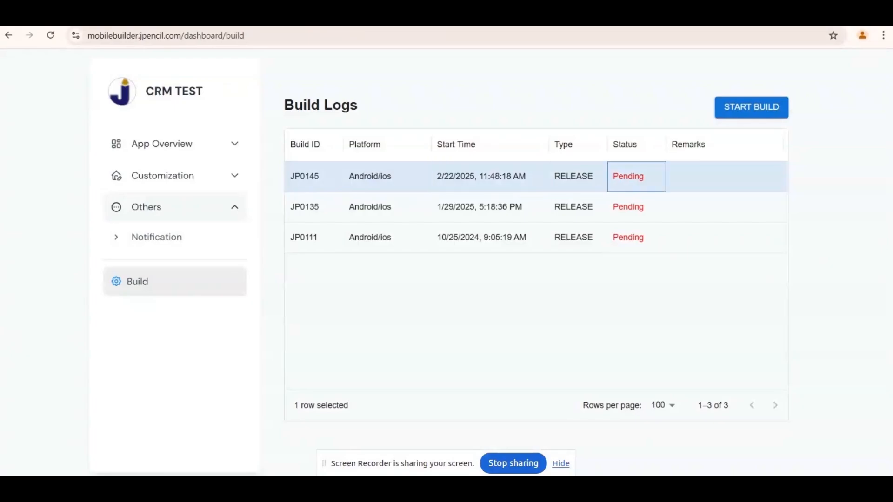
pyautogui.click(679, 181)
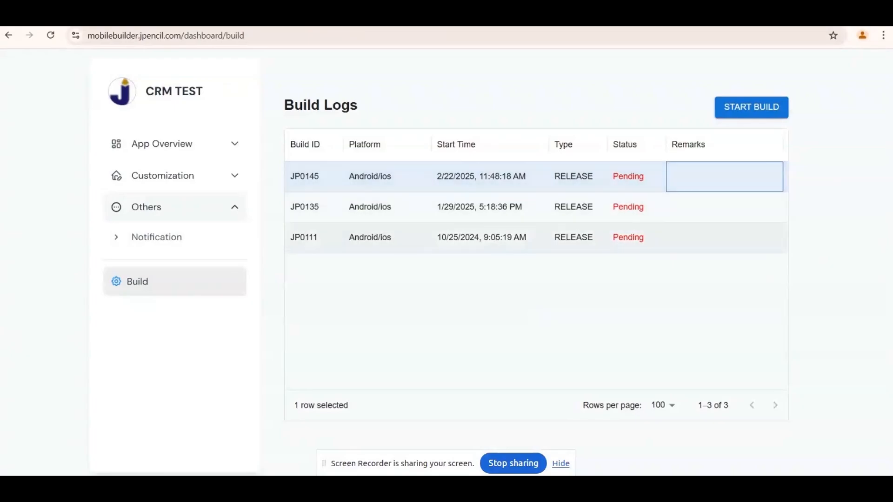